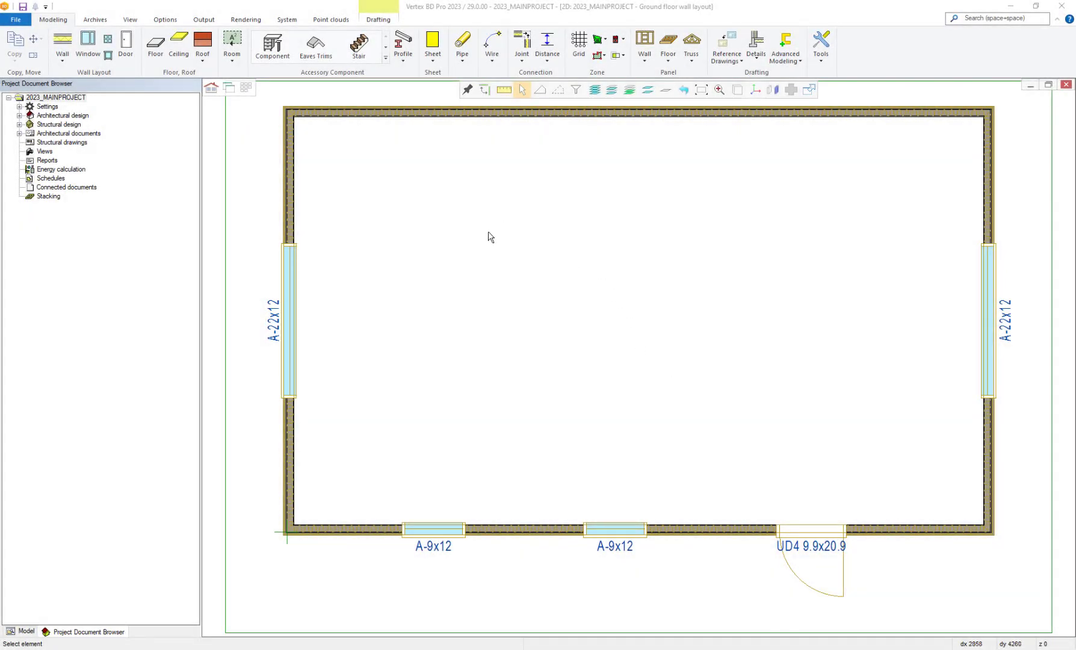
Start inserting a wall of type Interior LB Wall 89mm, Insulated from the framed walls of the interior wall library
{"action": "left_click", "coordinate": [64, 57]}
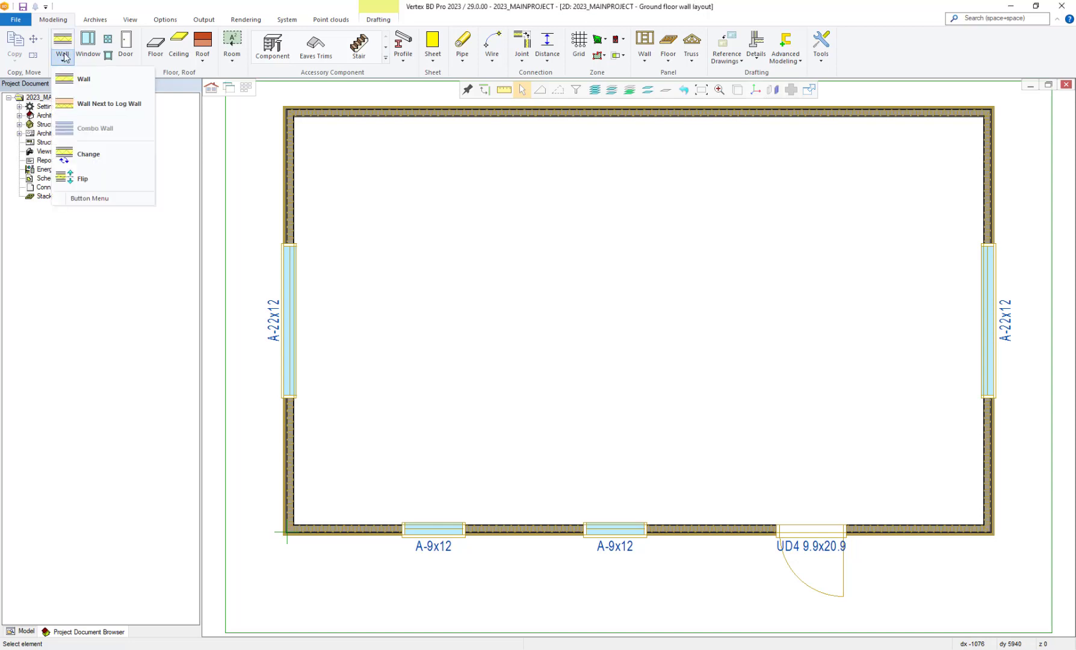
{"action": "left_click", "coordinate": [74, 82]}
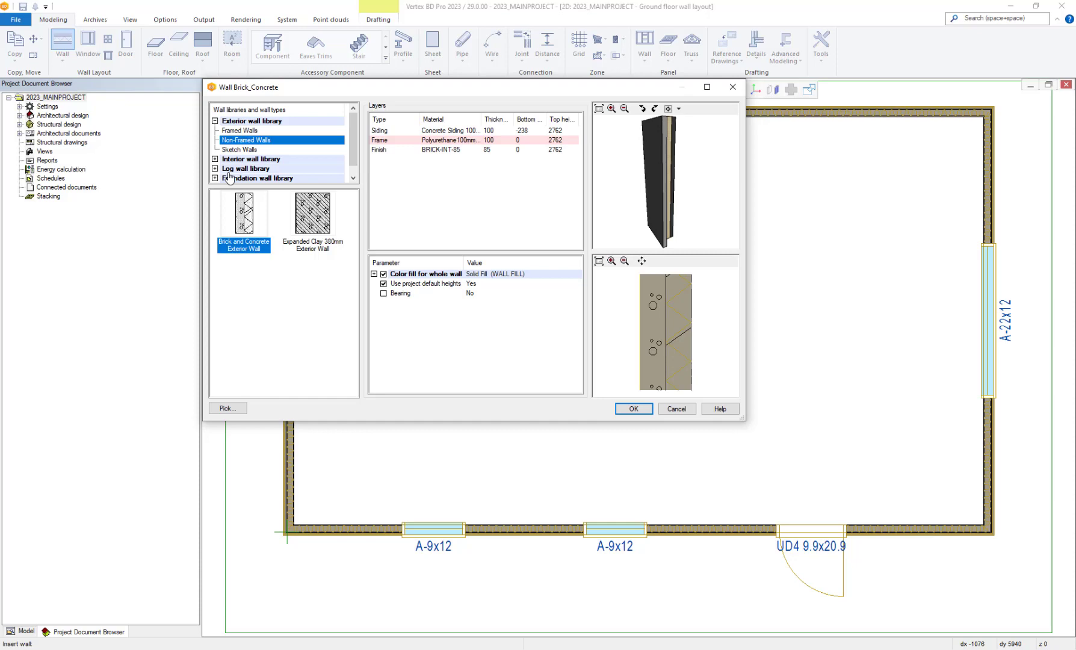
{"action": "left_click", "coordinate": [215, 121]}
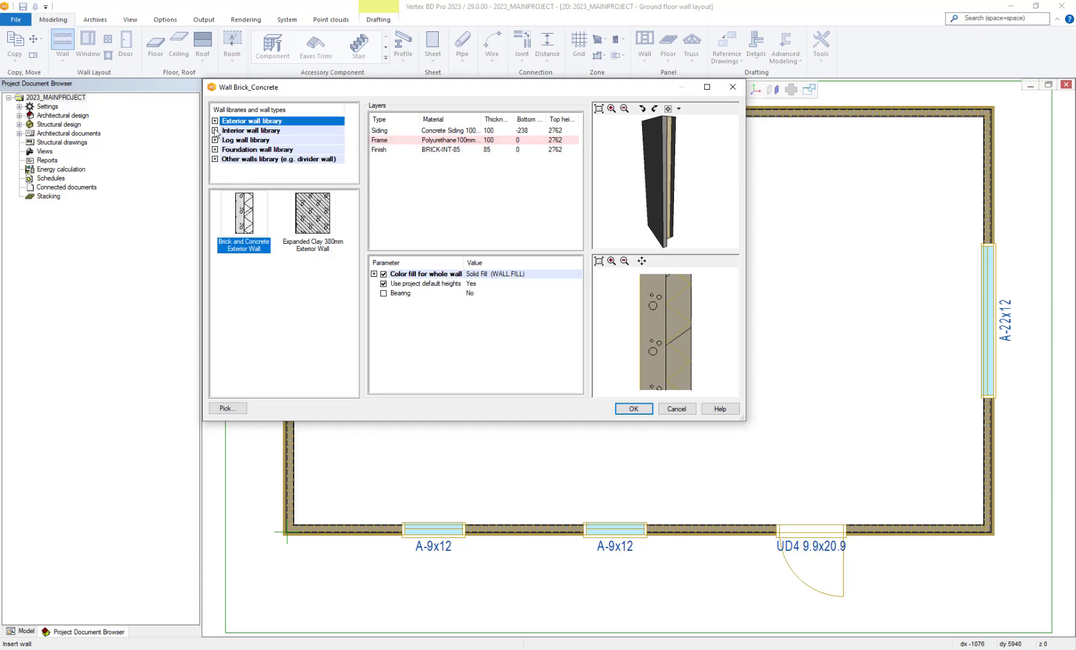
{"action": "left_click", "coordinate": [215, 130]}
{"action": "left_click", "coordinate": [239, 139]}
{"action": "left_click", "coordinate": [313, 215]}
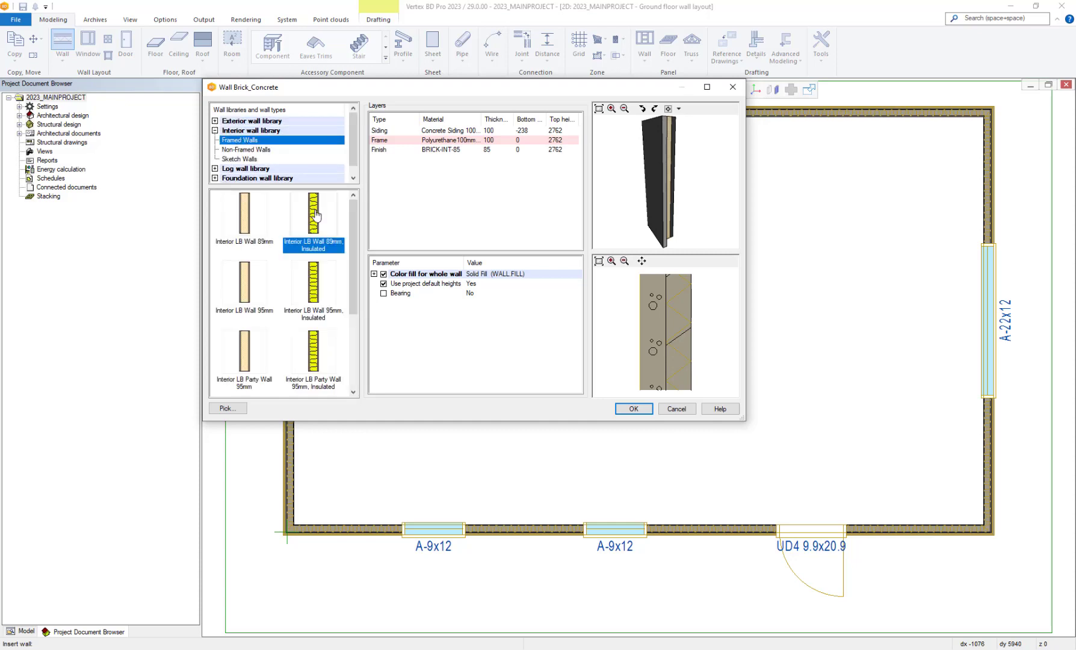
{"action": "left_click", "coordinate": [633, 408]}
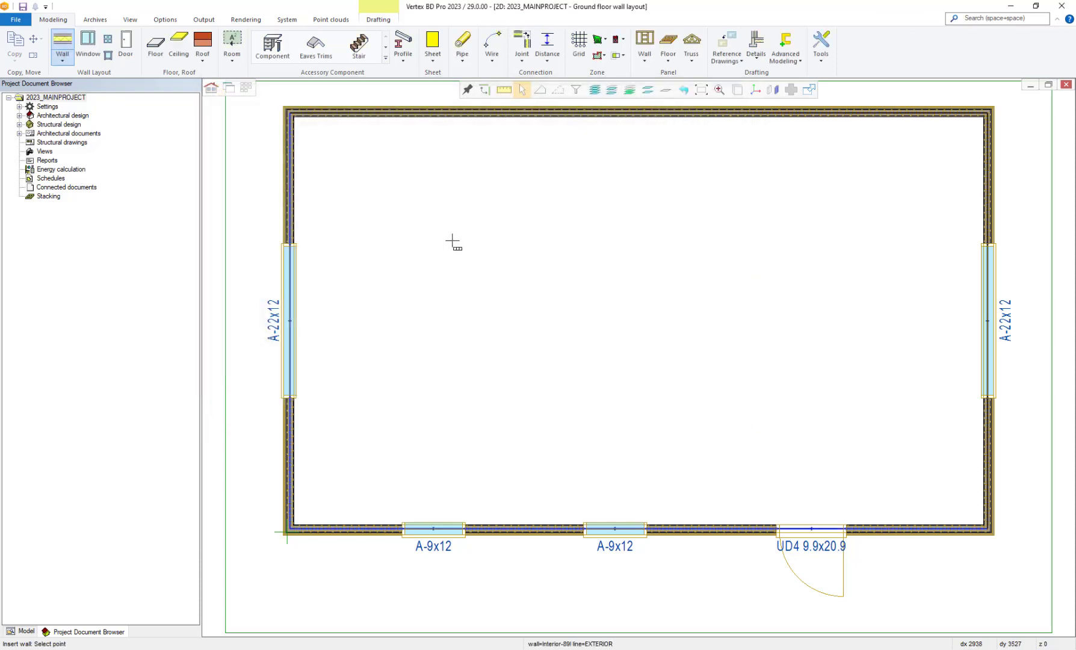
Draw three connected interior walls enclosing a small room against the upper exterior wall, in the left half of the plan
{"action": "left_click", "coordinate": [427, 119]}
{"action": "left_click", "coordinate": [428, 241]}
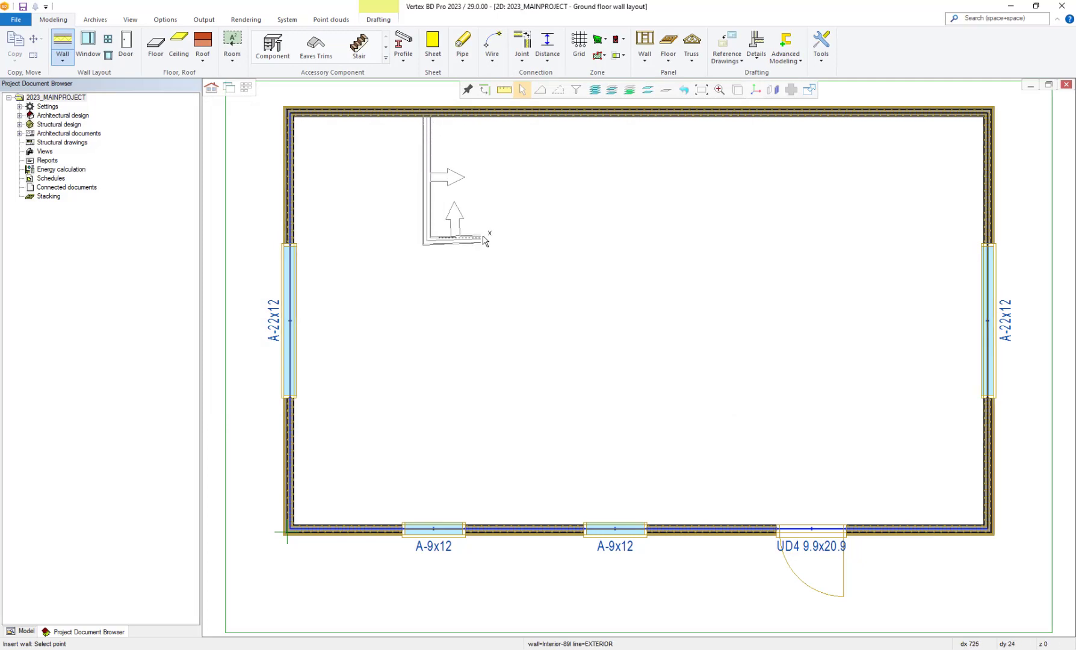
{"action": "left_click", "coordinate": [569, 241]}
{"action": "left_click", "coordinate": [562, 119]}
{"action": "middle_click", "coordinate": [562, 119]}
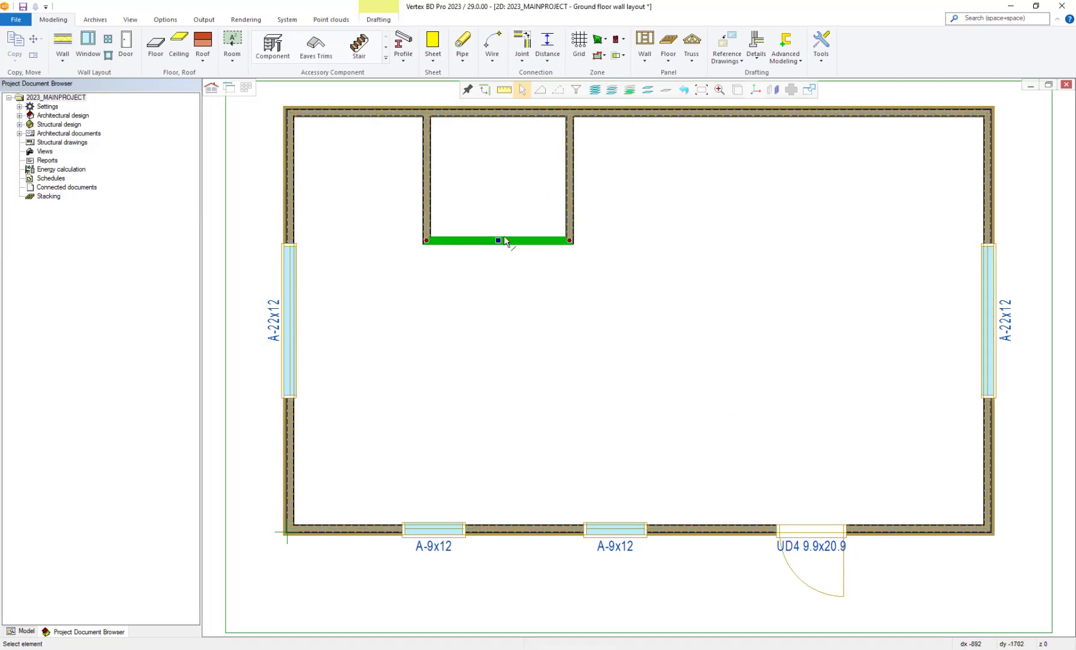
Insert a Plain door 10x21 in the middle of the small room's lower wall, swinging into the room
{"action": "left_click", "coordinate": [503, 239]}
{"action": "right_click", "coordinate": [520, 199]}
{"action": "left_click", "coordinate": [545, 247]}
{"action": "left_click", "coordinate": [343, 148]}
{"action": "left_click", "coordinate": [494, 442]}
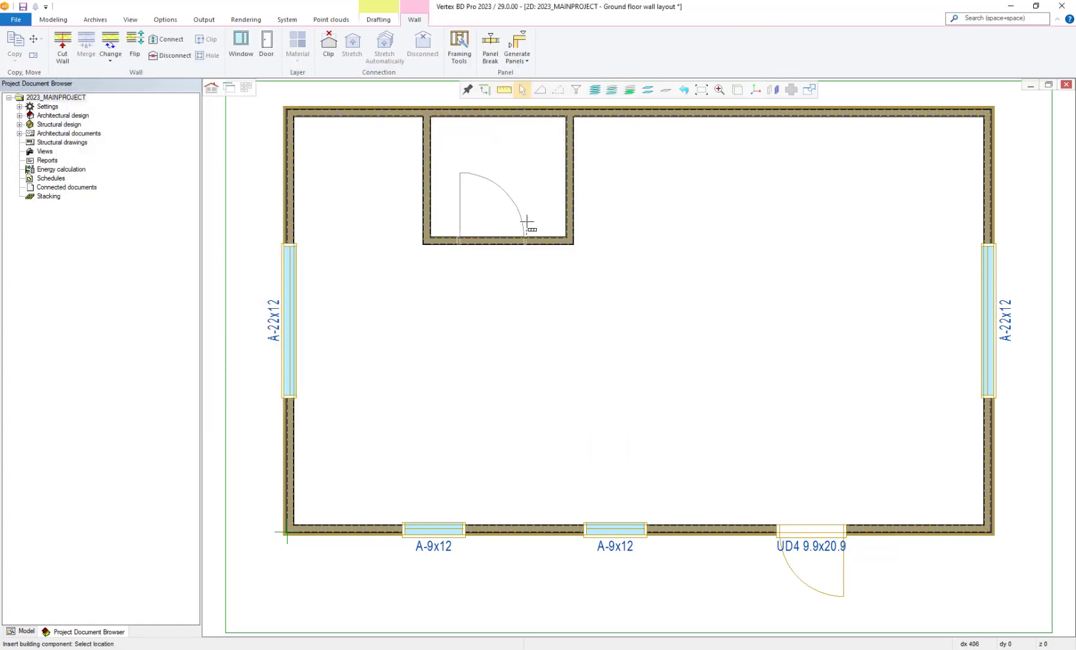
{"action": "left_click", "coordinate": [499, 212]}
{"action": "key", "text": "Escape"}
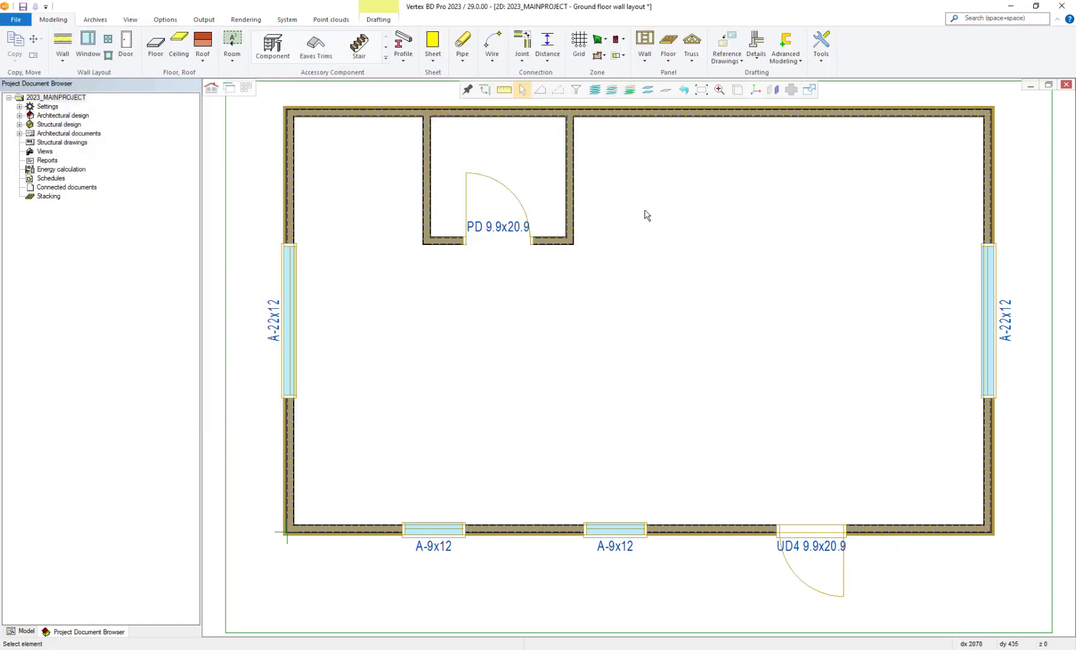
Save the three interior walls and their door as smart model 2023_SMART01, with the proposed origin and template TEMPL-ZLEVEL, stored in PROJECTS
{"action": "left_click", "coordinate": [430, 182]}
{"action": "left_click", "coordinate": [457, 241], "text": "ctrl"}
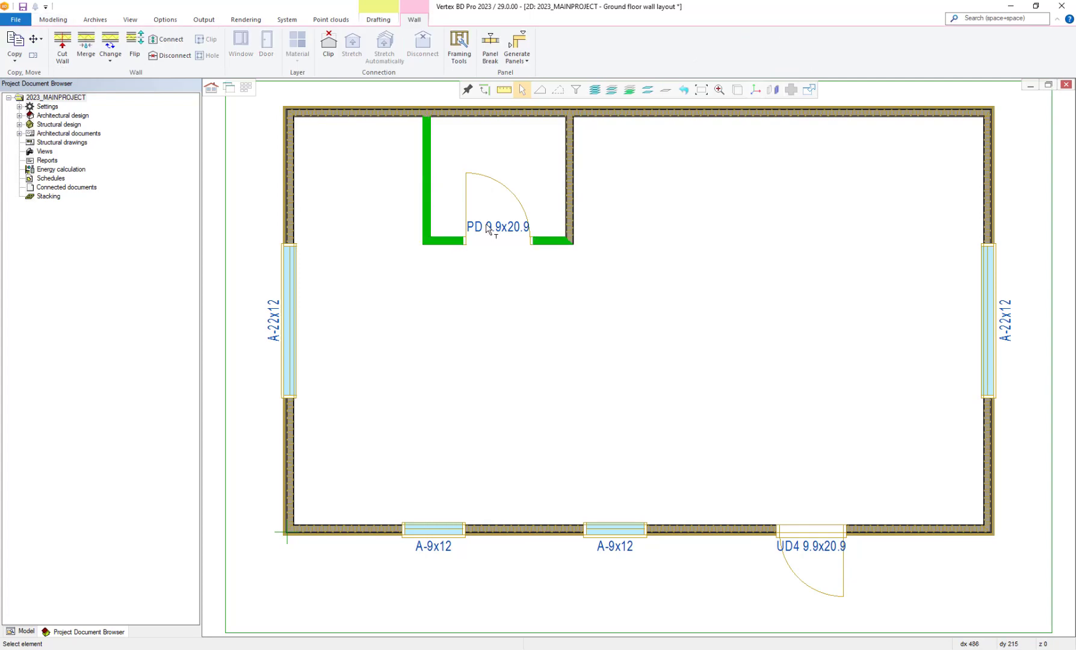
{"action": "left_click", "coordinate": [569, 207], "text": "ctrl"}
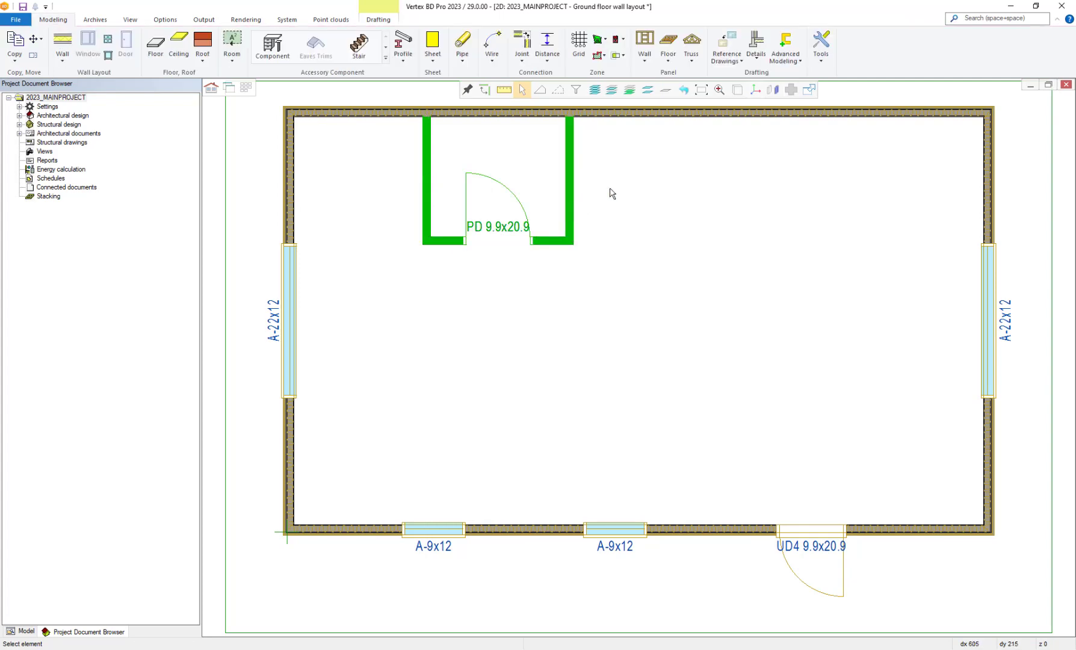
{"action": "right_click", "coordinate": [611, 192]}
{"action": "mouse_move", "coordinate": [656, 235]}
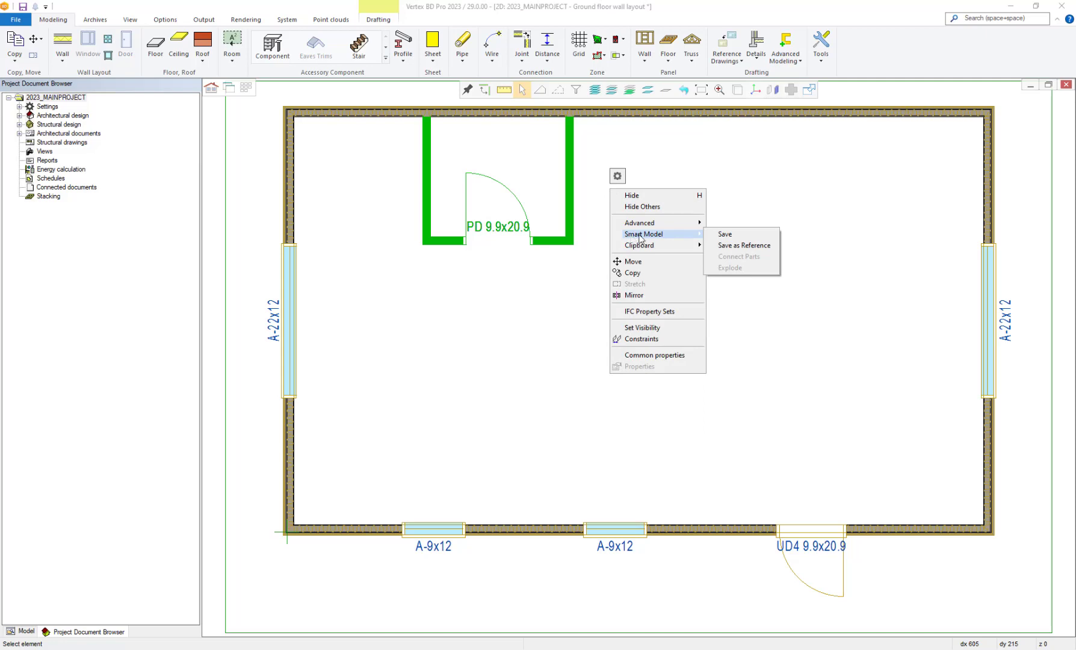
{"action": "left_click", "coordinate": [723, 236]}
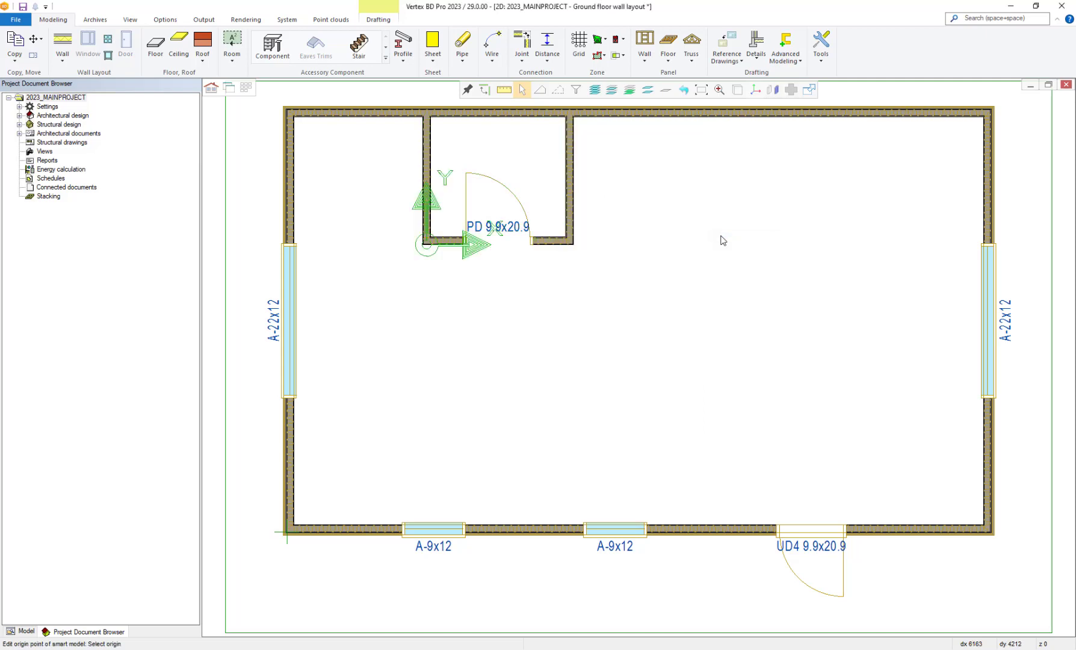
{"action": "left_click", "coordinate": [723, 240]}
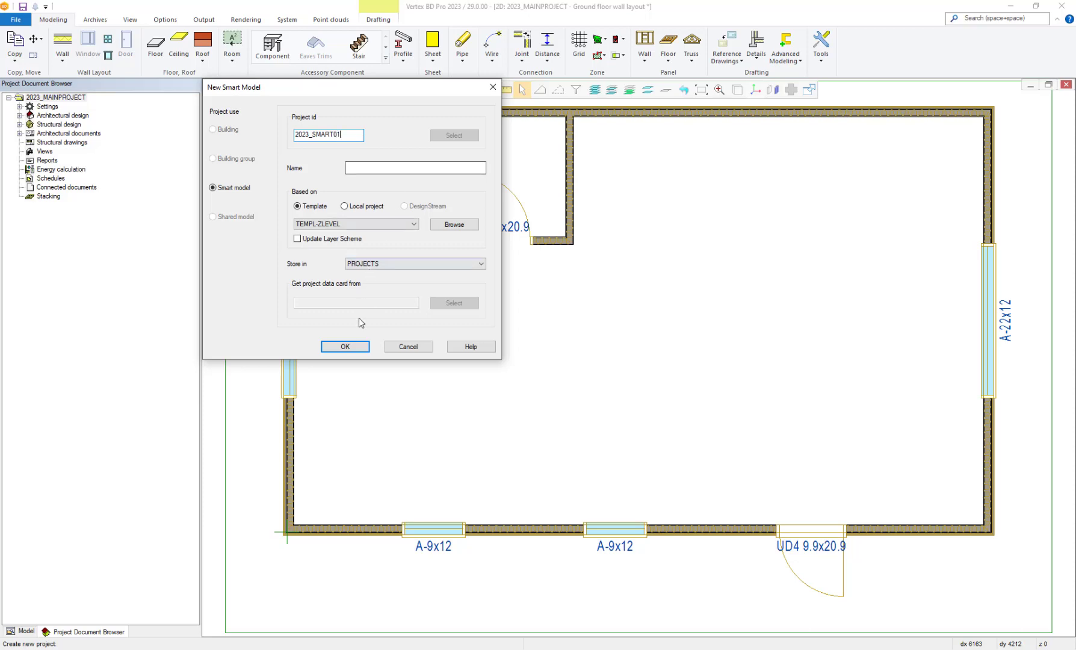
{"action": "left_click", "coordinate": [345, 347]}
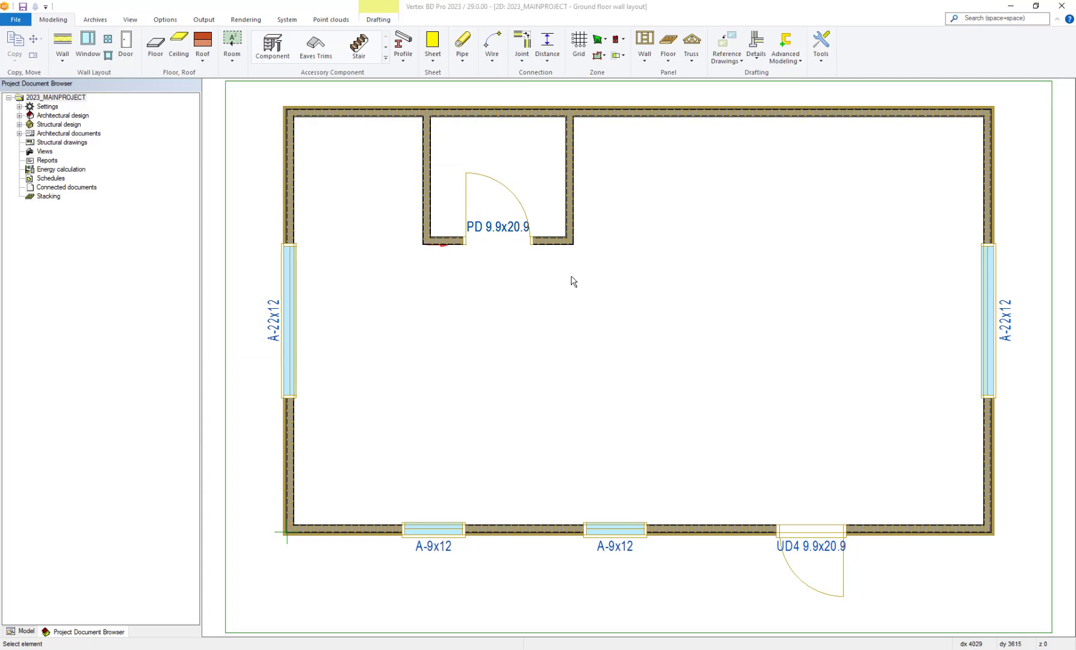
Find the 2023_SMART01 smart model under Ground Floor in the model tree and check which elements it covers in the plan
{"action": "left_click", "coordinate": [27, 631]}
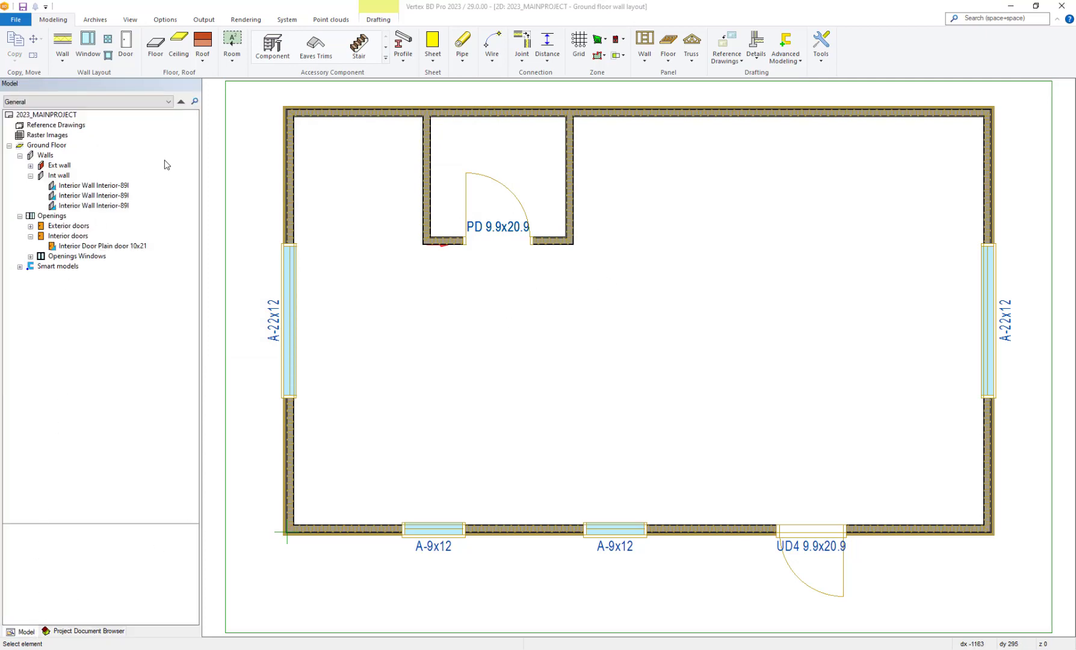
{"action": "left_click", "coordinate": [180, 102]}
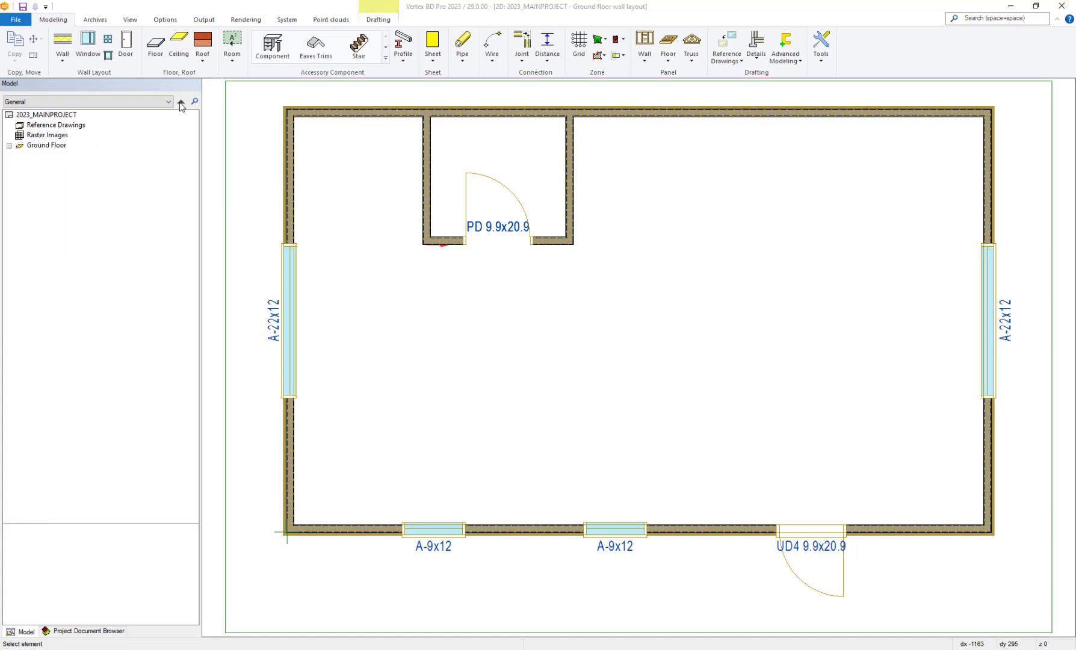
{"action": "left_click", "coordinate": [9, 146]}
{"action": "left_click", "coordinate": [20, 176]}
{"action": "left_click", "coordinate": [70, 185]}
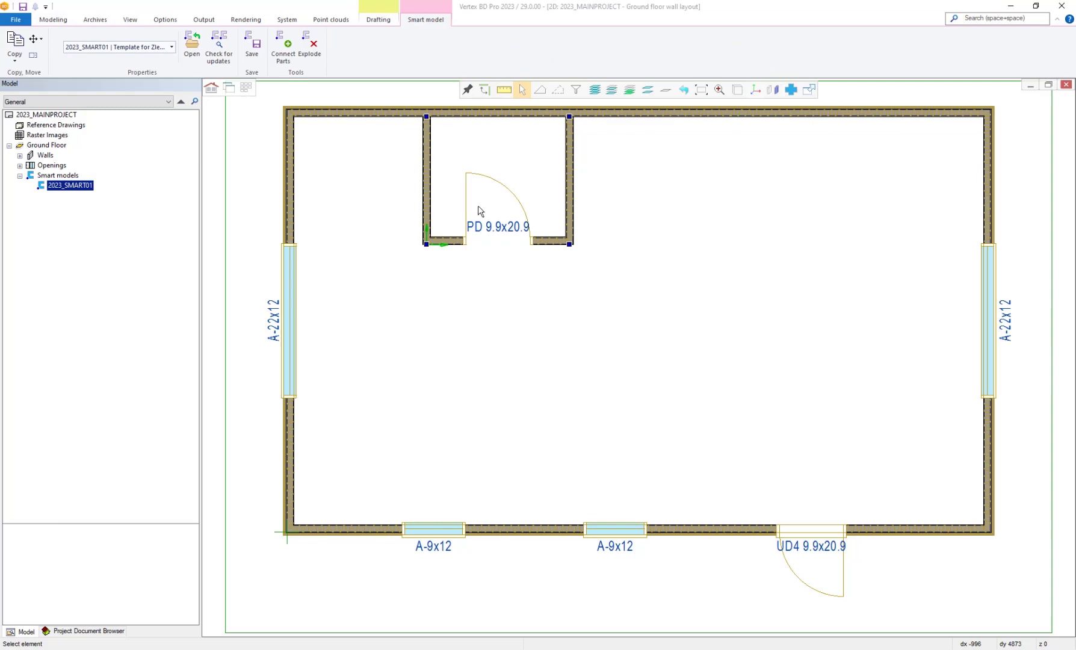
{"action": "left_click", "coordinate": [580, 257]}
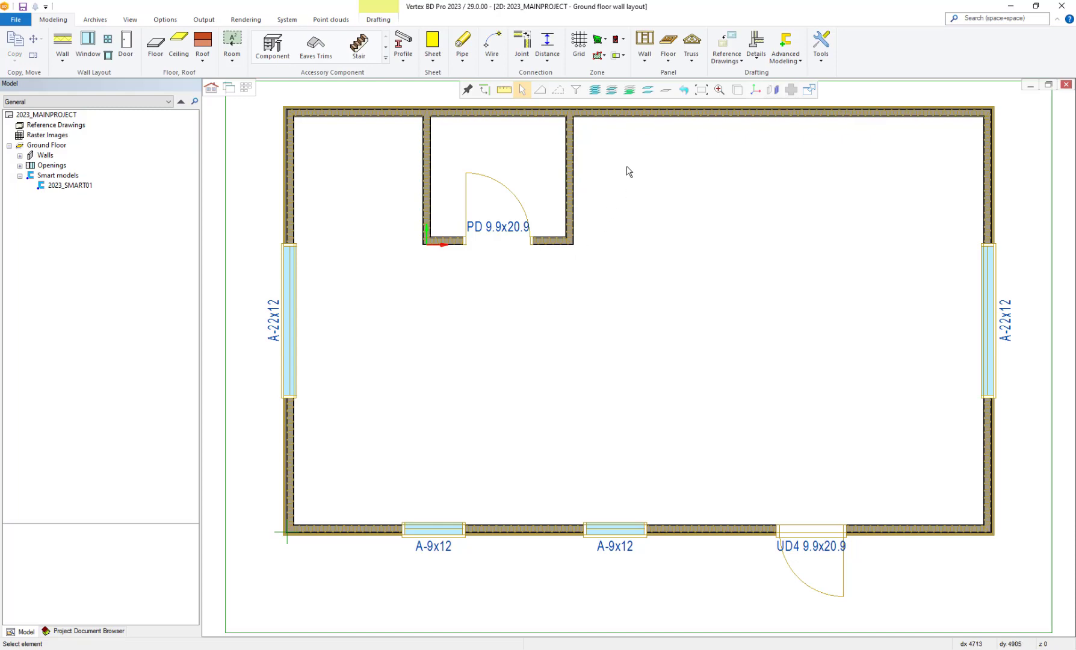
Start inserting smart model 2023_SMART01, finding it among the PROJECTS smart models sorted by creation date
{"action": "left_click", "coordinate": [624, 40]}
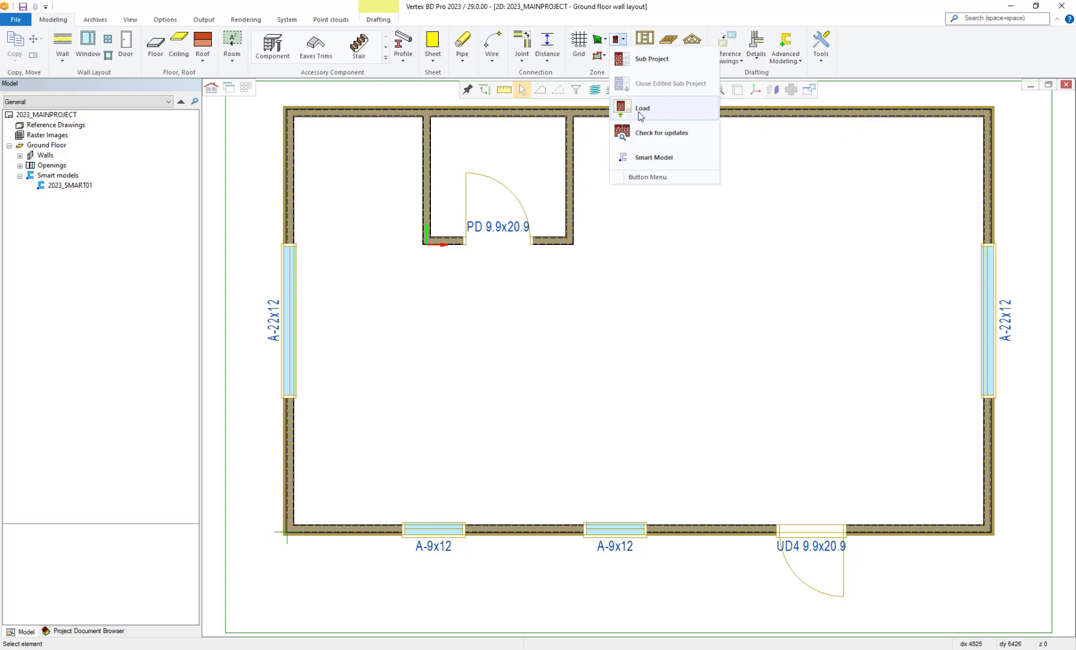
{"action": "left_click", "coordinate": [643, 157]}
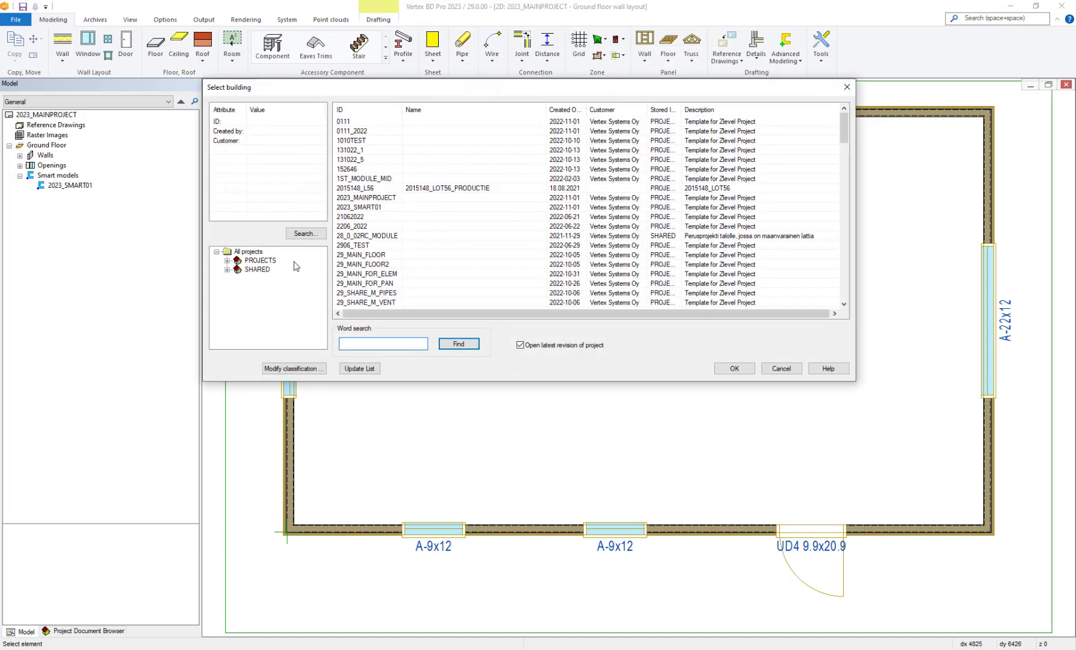
{"action": "left_click", "coordinate": [227, 261]}
{"action": "left_click", "coordinate": [271, 269]}
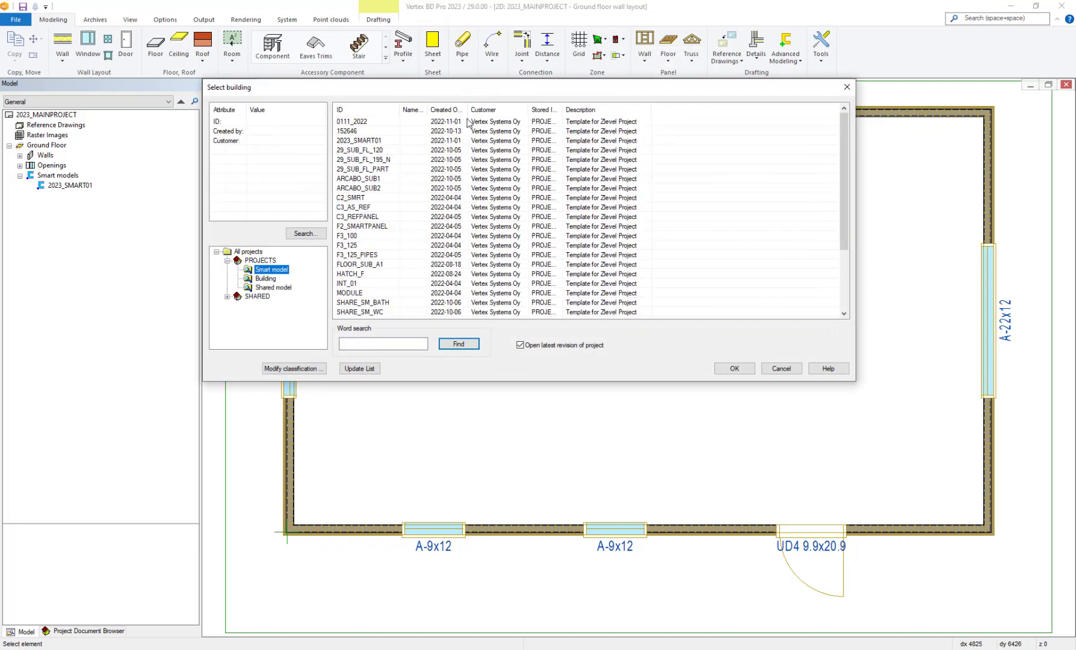
{"action": "left_click", "coordinate": [455, 111]}
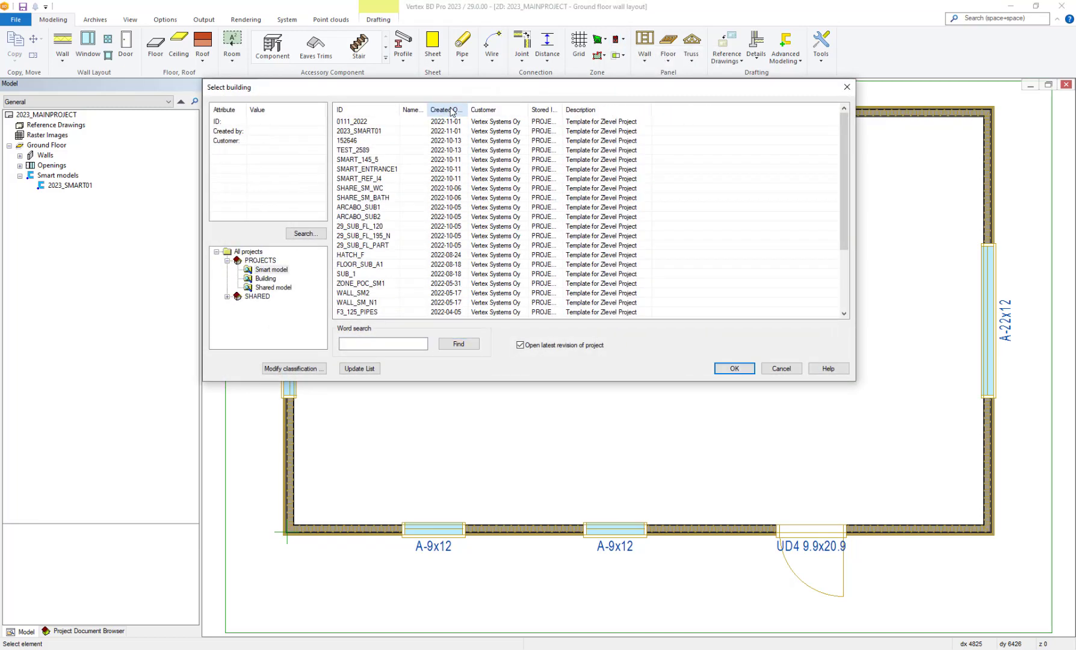
{"action": "left_click", "coordinate": [378, 132]}
{"action": "left_click", "coordinate": [718, 369]}
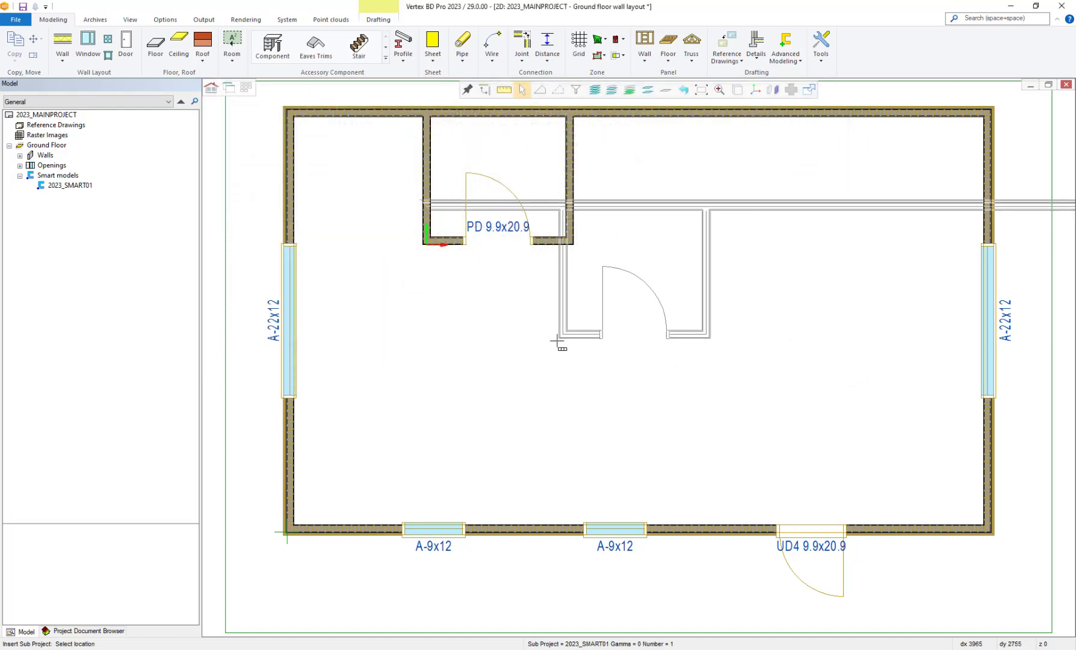
Set the smart model's reference point where its left partition meets the exterior wall, and place it along the upper wall beside the first room
{"action": "right_click", "coordinate": [501, 424]}
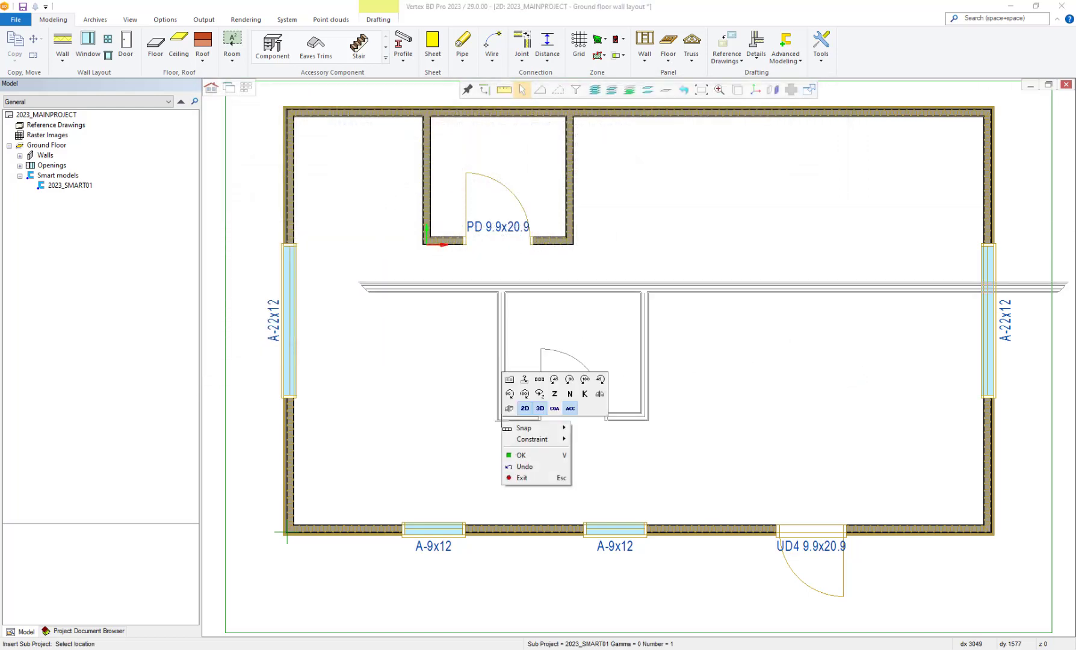
{"action": "left_click", "coordinate": [525, 384]}
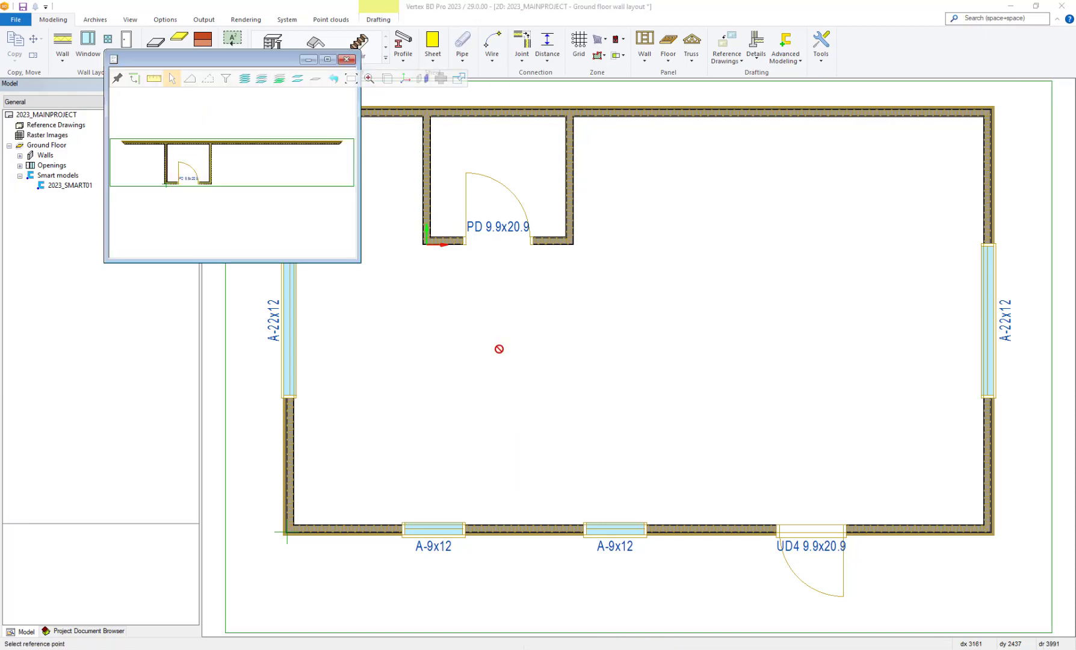
{"action": "scroll", "coordinate": [160, 148], "scroll_direction": "up", "scroll_amount": 3}
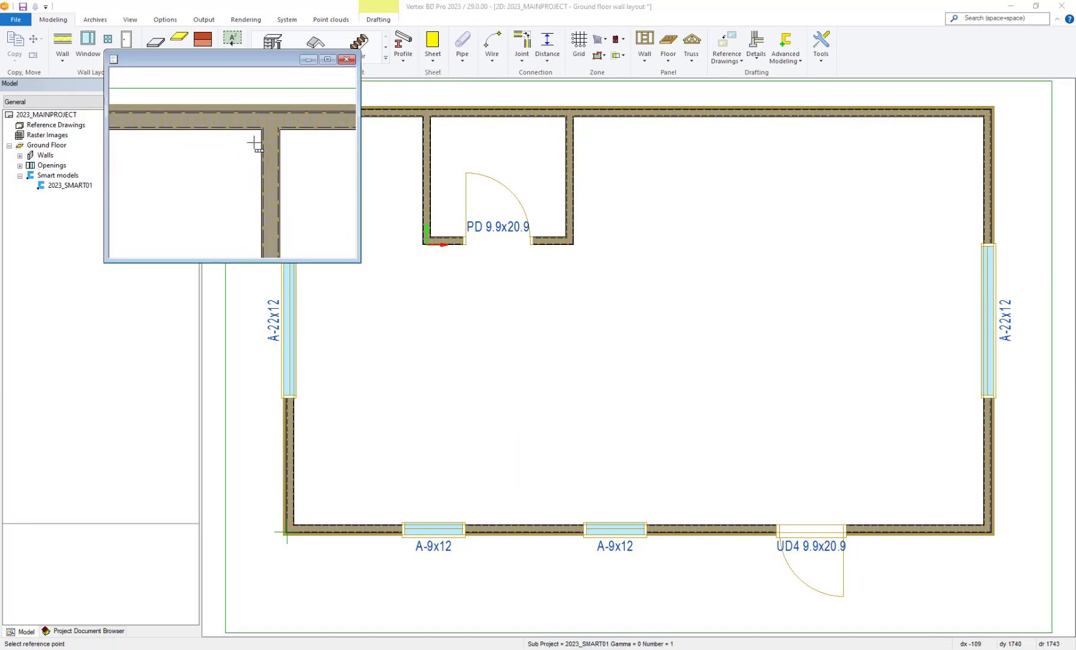
{"action": "left_click", "coordinate": [260, 131]}
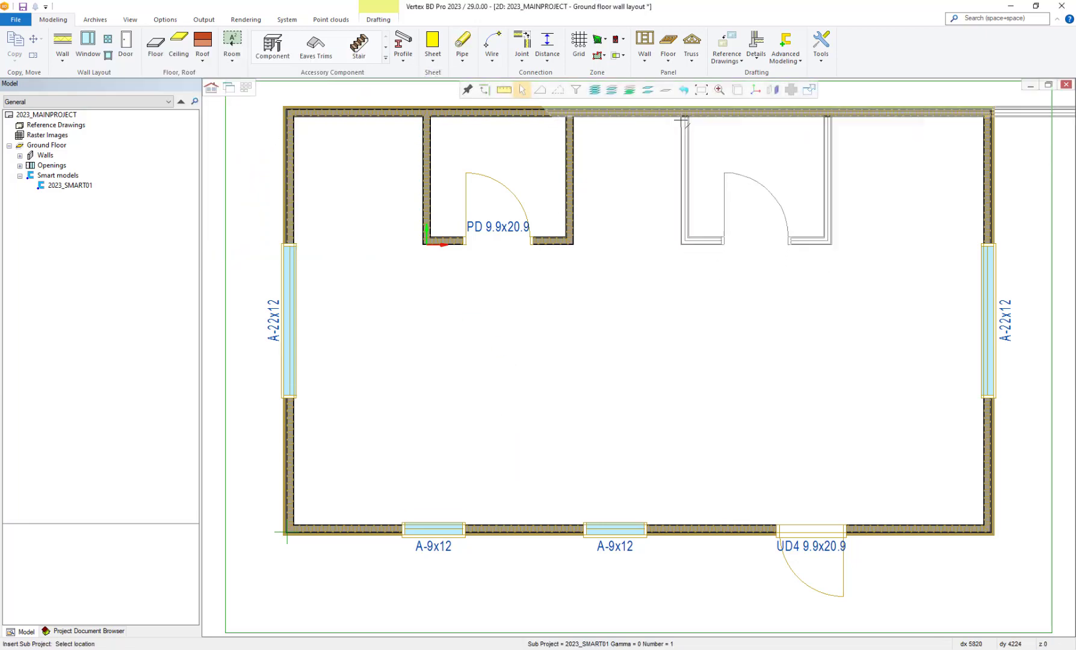
{"action": "scroll", "coordinate": [684, 119], "scroll_direction": "up", "scroll_amount": 2}
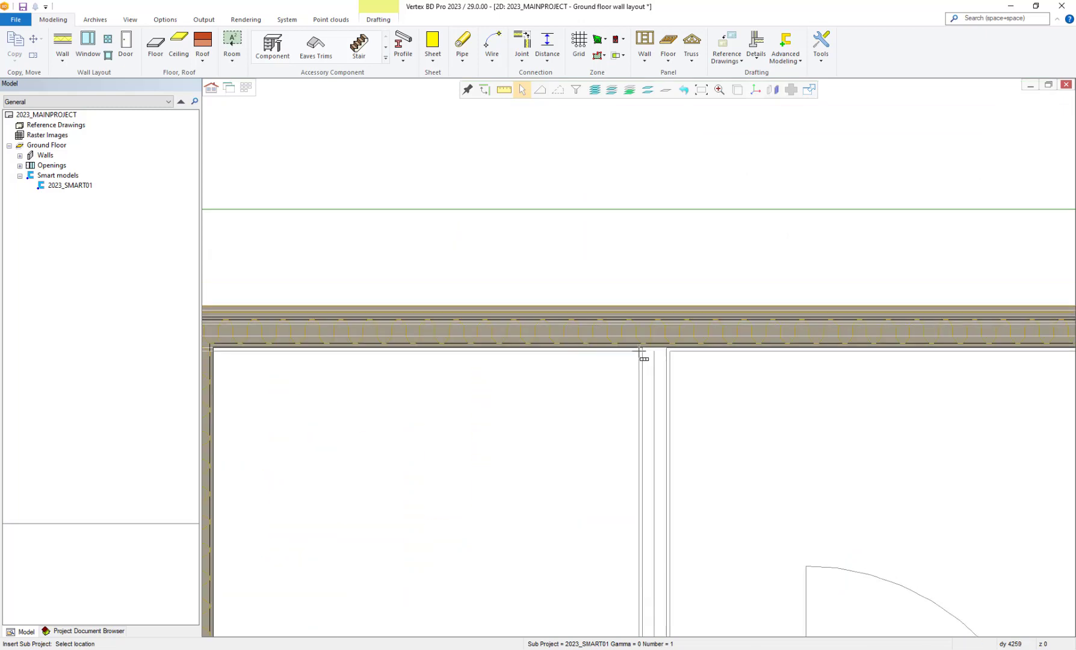
{"action": "left_click", "coordinate": [637, 354]}
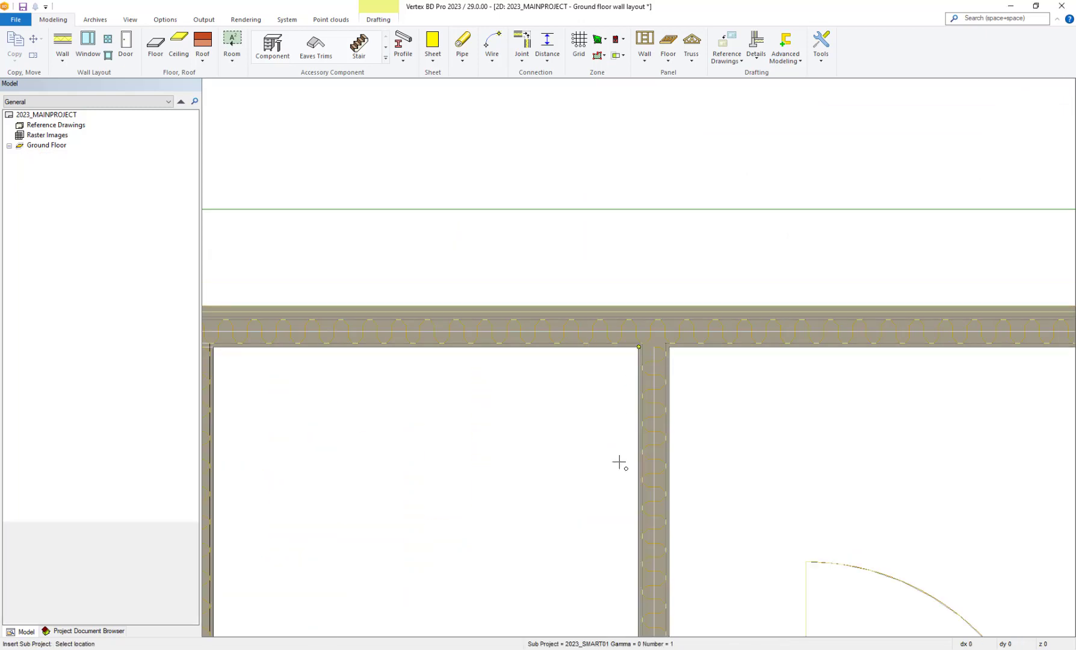
{"action": "scroll", "coordinate": [647, 375], "scroll_direction": "down", "scroll_amount": 4}
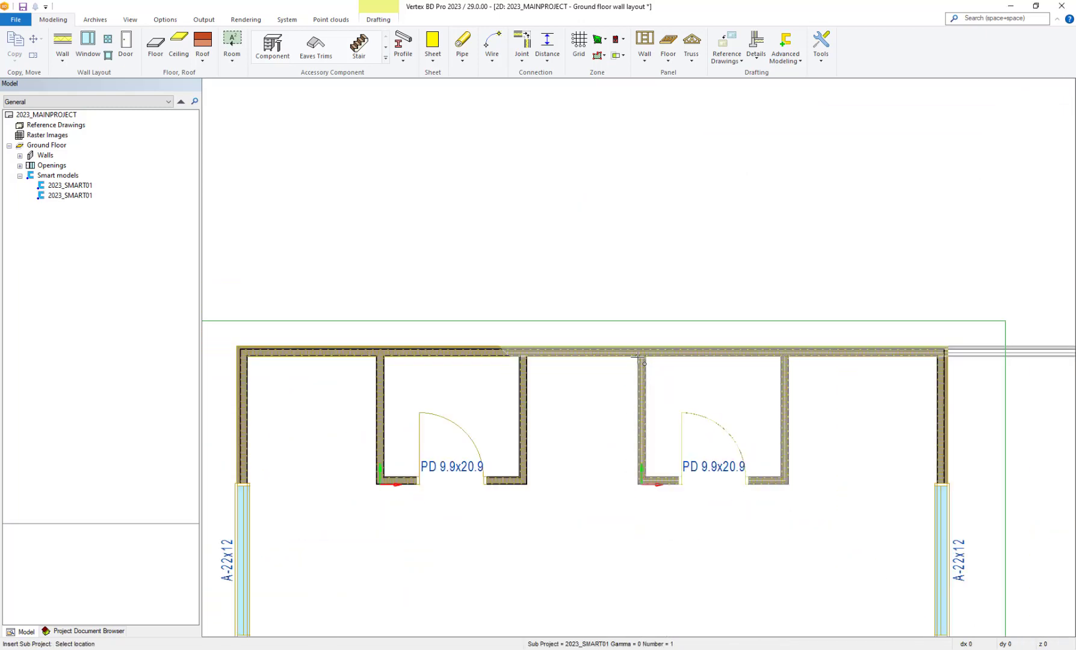
{"action": "middle_click", "coordinate": [554, 339]}
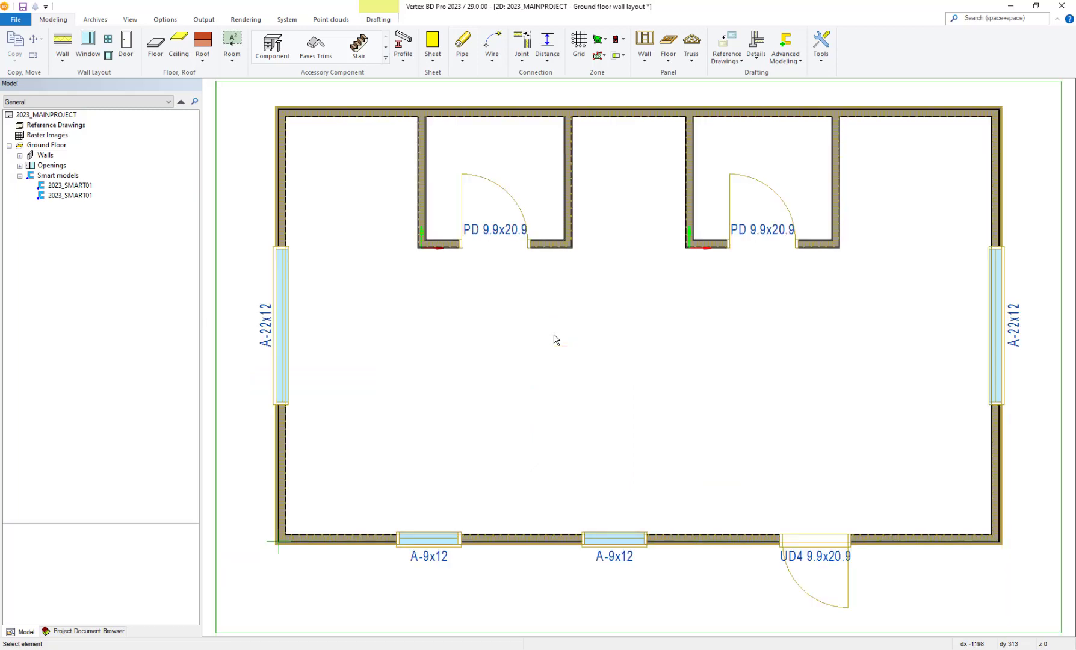
Switch to the 3D building model and hide the Roof and 1. Floor to expose the two ground-floor rooms
{"action": "key", "text": "ctrl+Tab"}
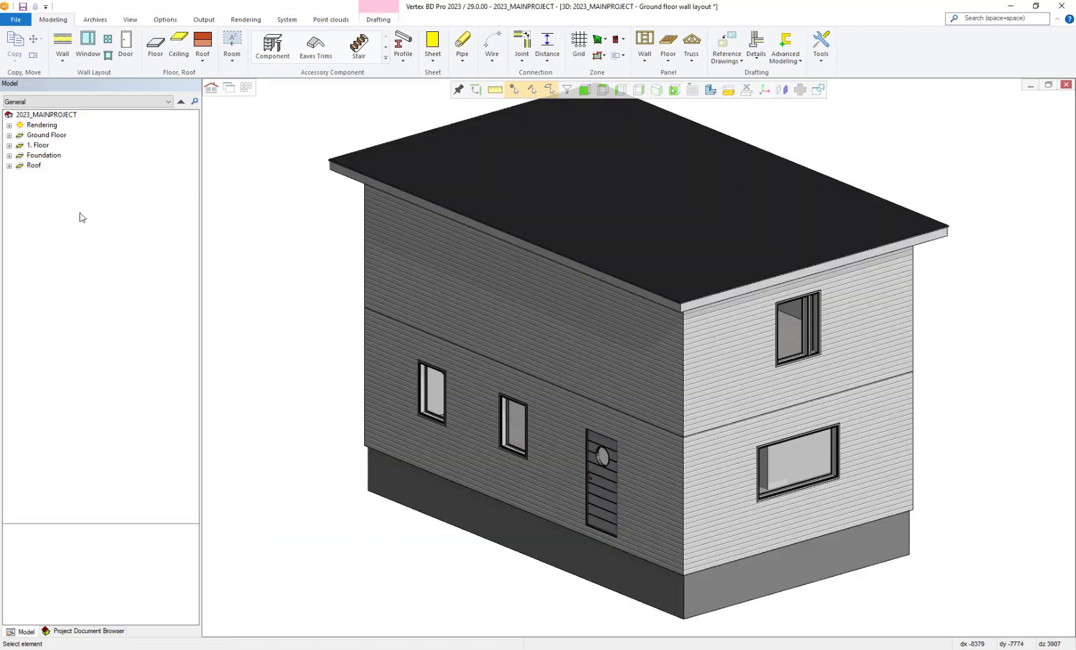
{"action": "right_click", "coordinate": [35, 166]}
{"action": "left_click", "coordinate": [45, 173]}
{"action": "right_click", "coordinate": [44, 149]}
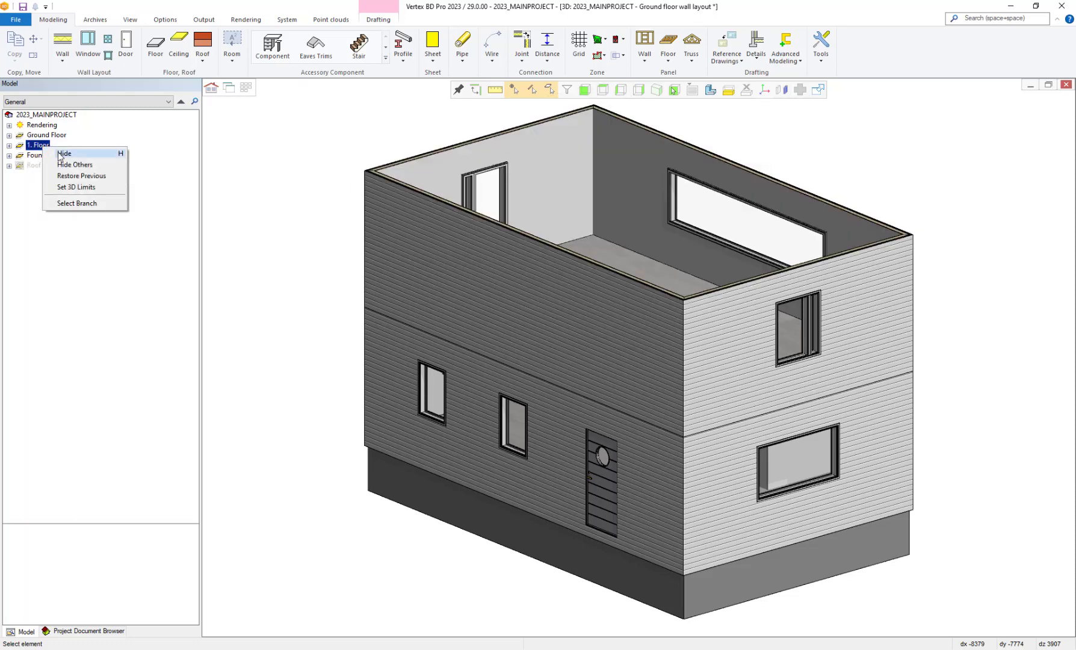
{"action": "left_click", "coordinate": [51, 155]}
{"action": "scroll", "coordinate": [639, 361], "scroll_direction": "up", "scroll_amount": 6}
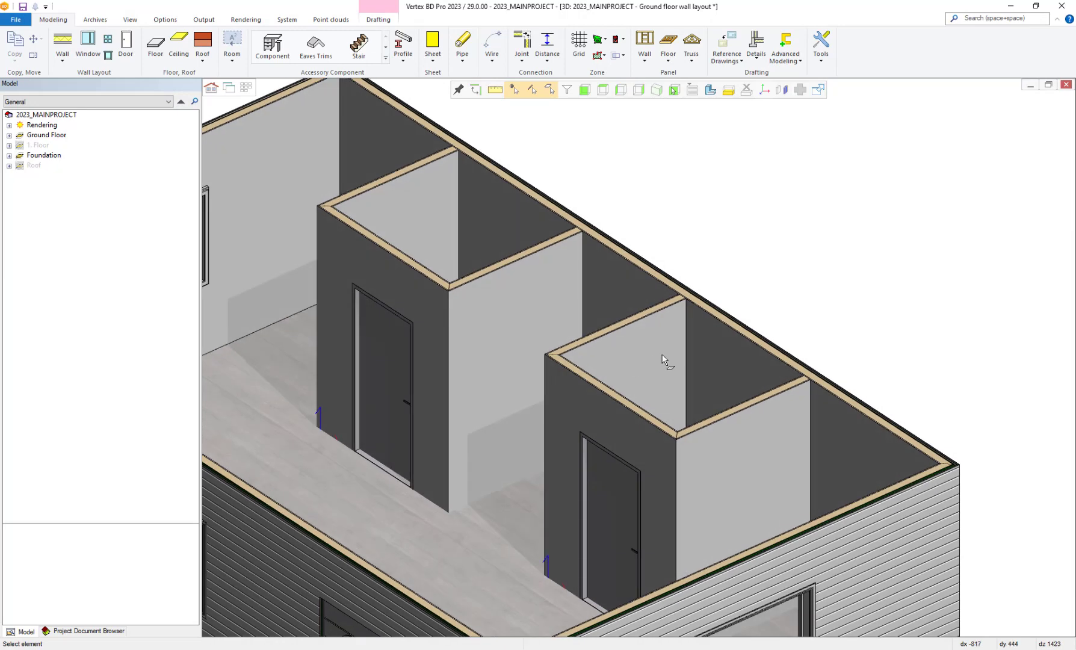
Check in 3D which walls and door belong to the second room's smart model
{"action": "left_click", "coordinate": [663, 360]}
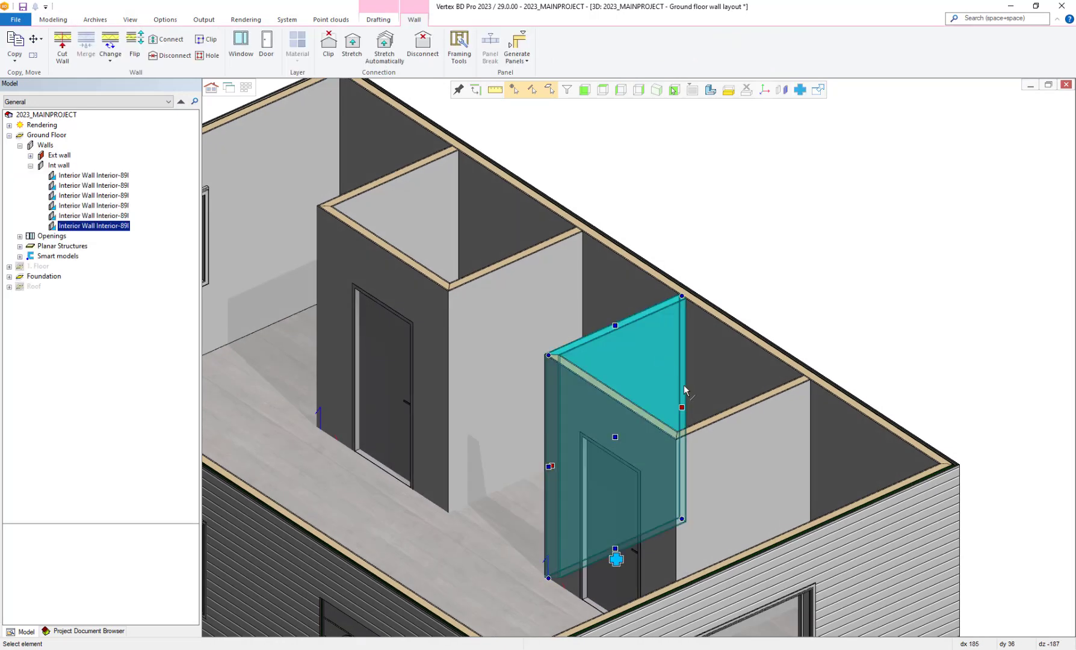
{"action": "left_click", "coordinate": [686, 391]}
{"action": "left_click", "coordinate": [699, 394]}
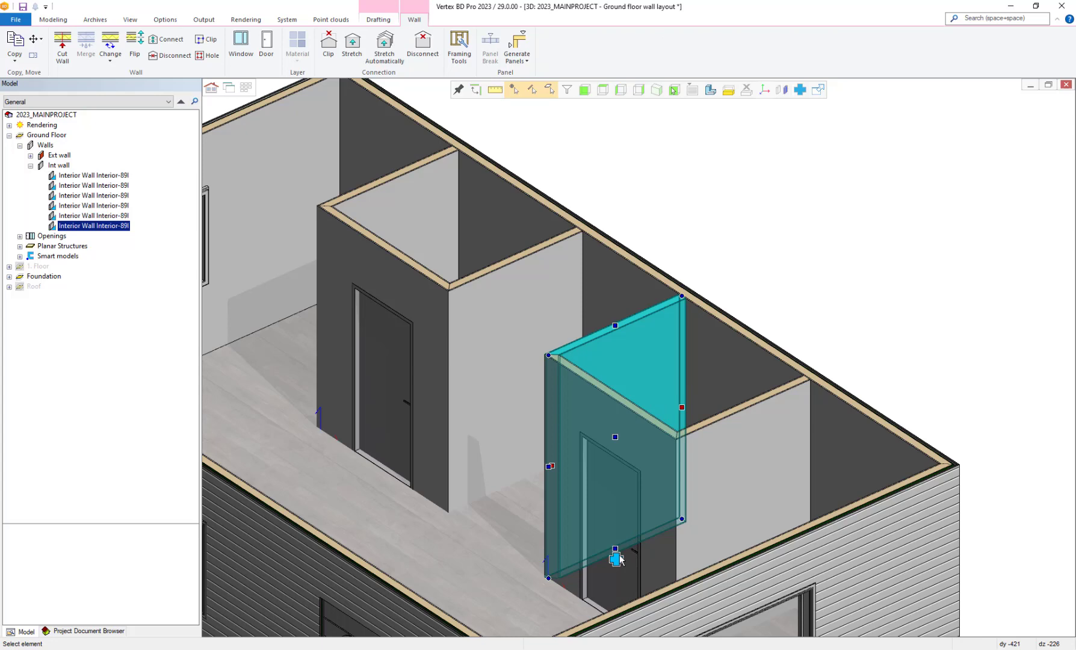
{"action": "left_click", "coordinate": [616, 560]}
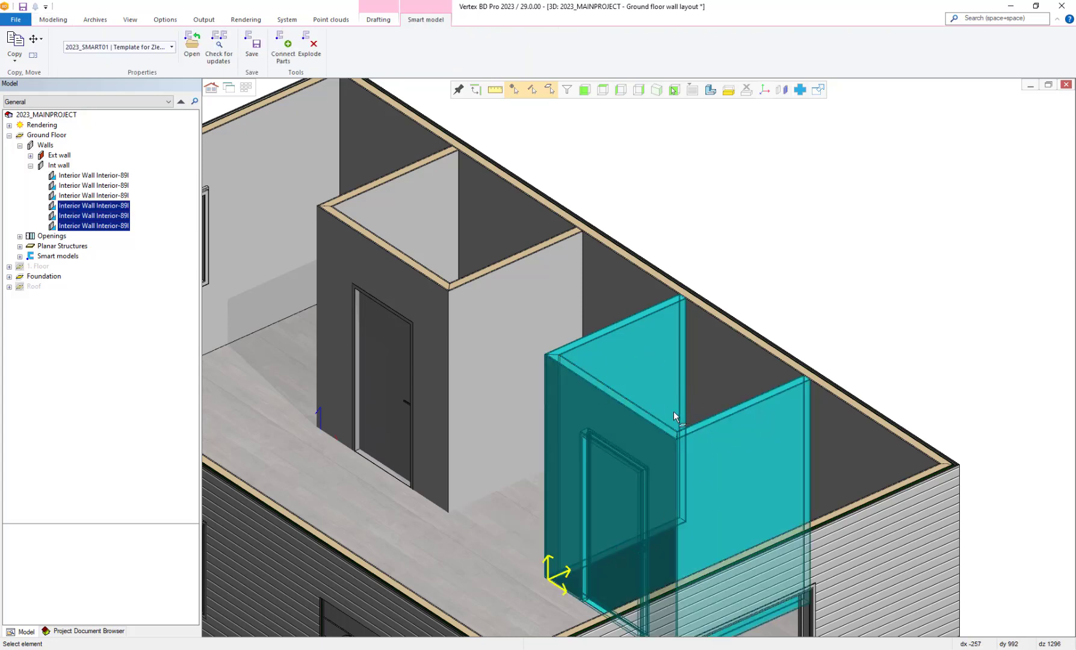
{"action": "key", "text": "Escape"}
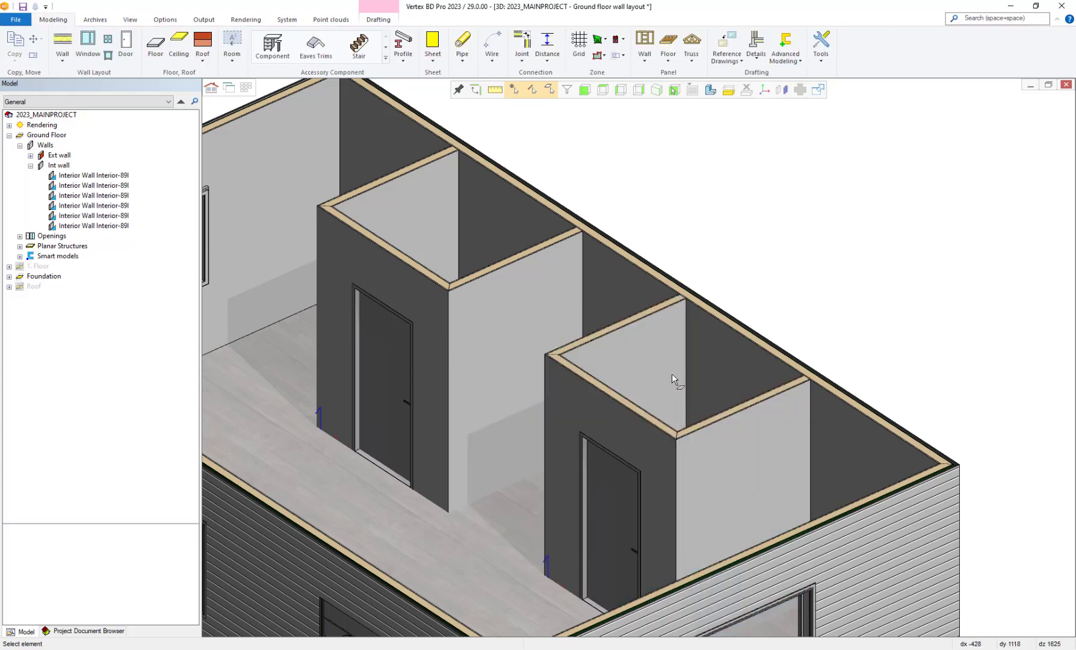
Return to the 2D floor plan and start inserting building component 0006, Cabinet 900 mm, found by searching for "cabinet"
{"action": "key", "text": "ctrl+Tab"}
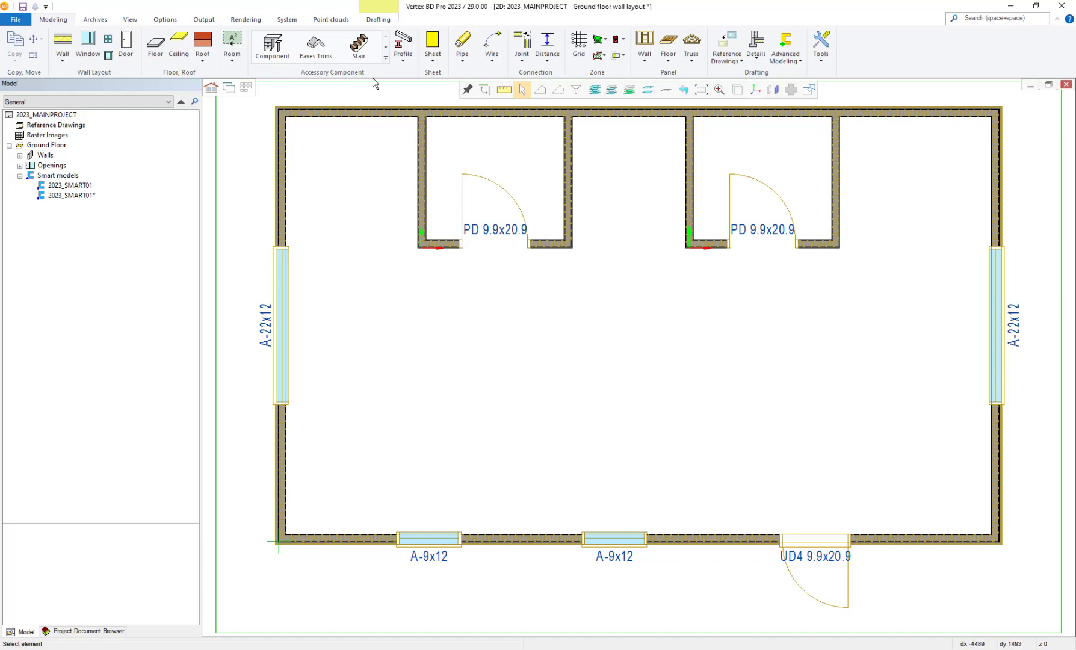
{"action": "left_click", "coordinate": [283, 53]}
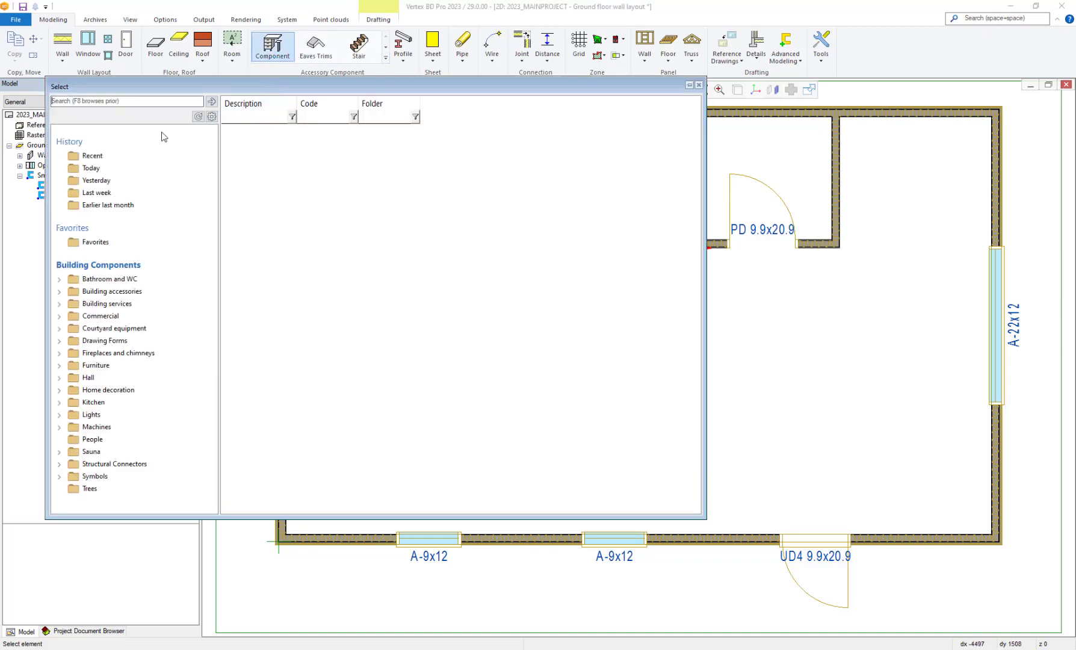
{"action": "left_click", "coordinate": [125, 102]}
{"action": "type", "text": "cabinet"}
{"action": "key", "text": "Return"}
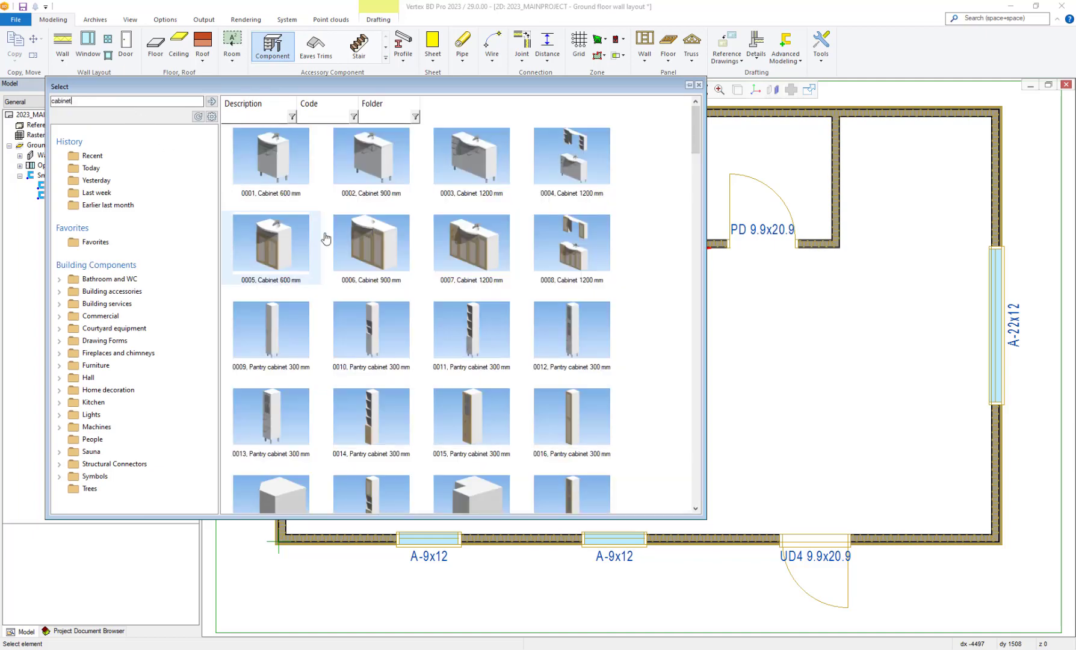
{"action": "double_click", "coordinate": [355, 243]}
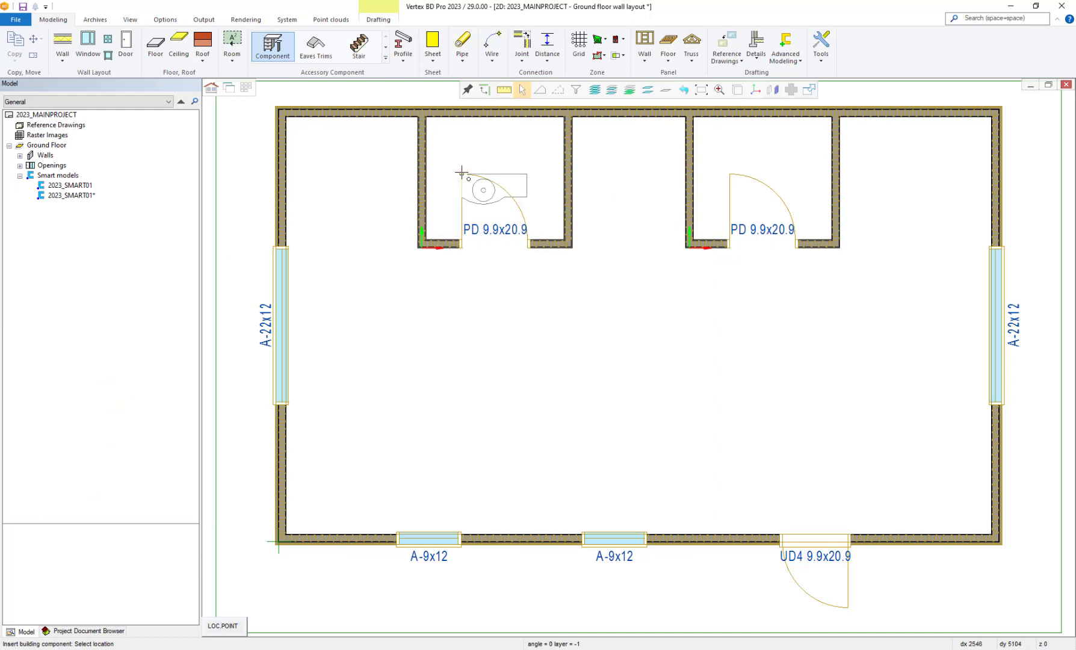
Set the cabinet's reference point at the middle of its back edge and place it centred against the first room's exterior wall
{"action": "right_click", "coordinate": [455, 132]}
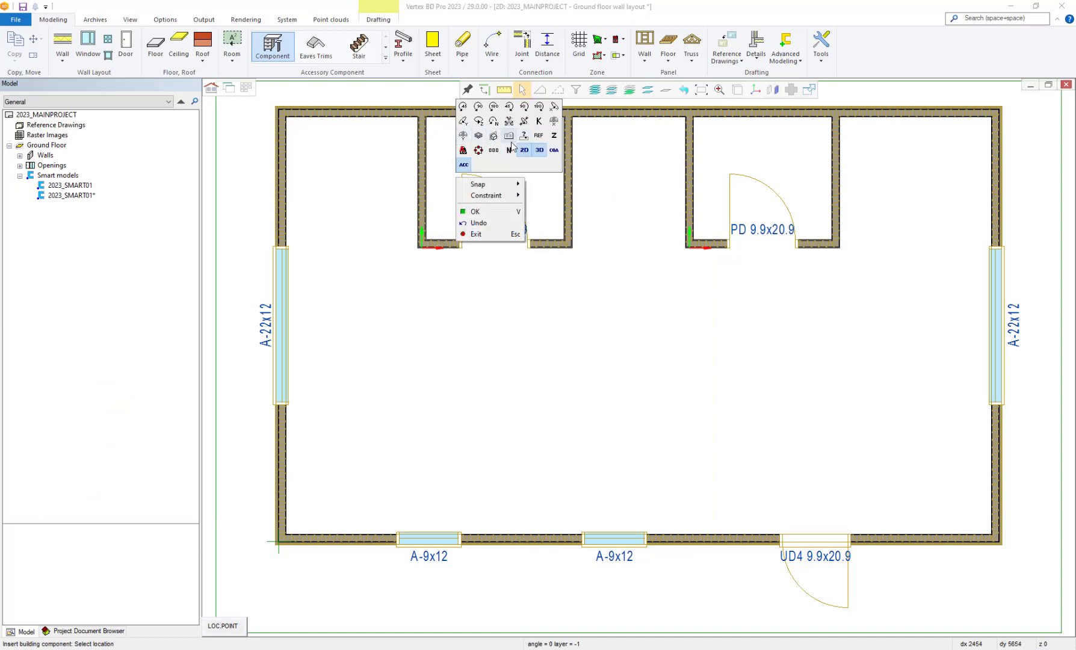
{"action": "left_click", "coordinate": [523, 137]}
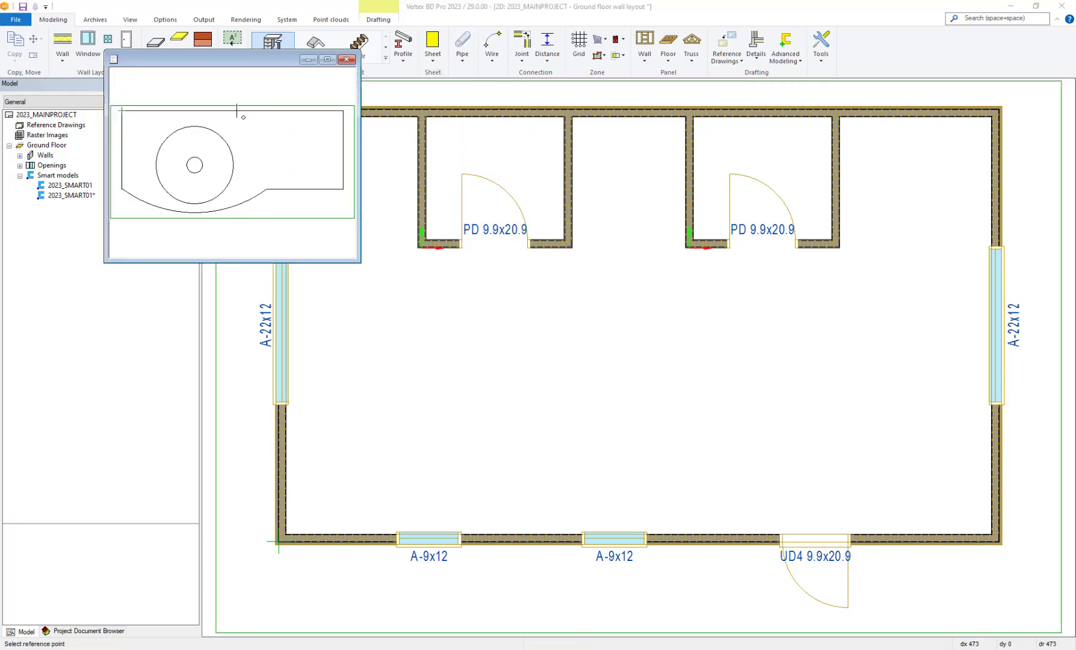
{"action": "left_click", "coordinate": [231, 110]}
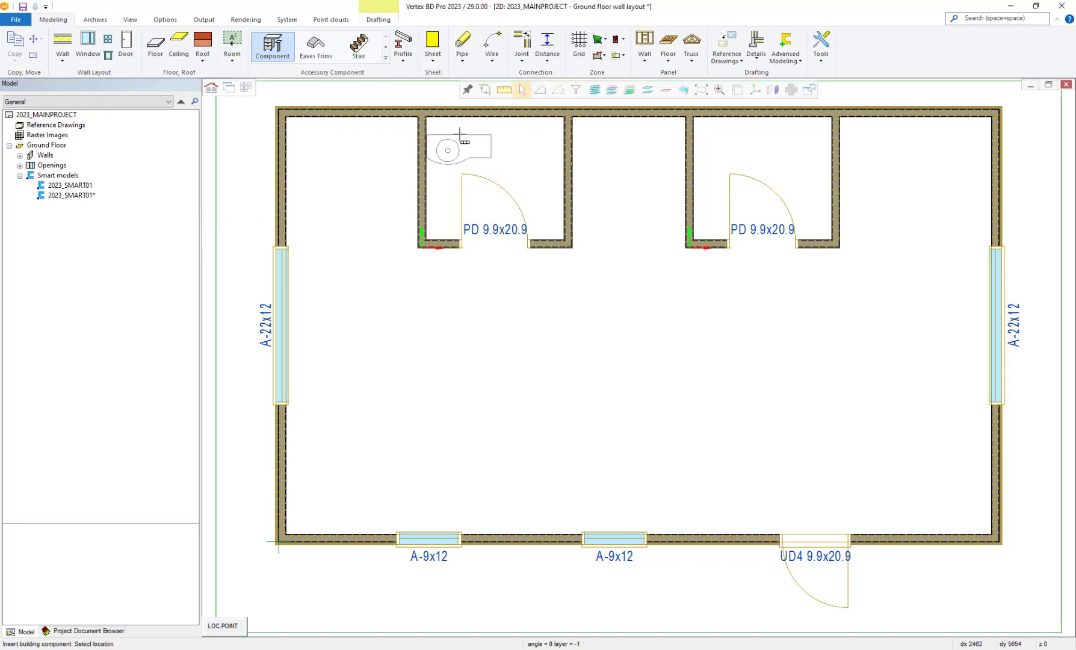
{"action": "left_click", "coordinate": [496, 119]}
{"action": "key", "text": "Escape"}
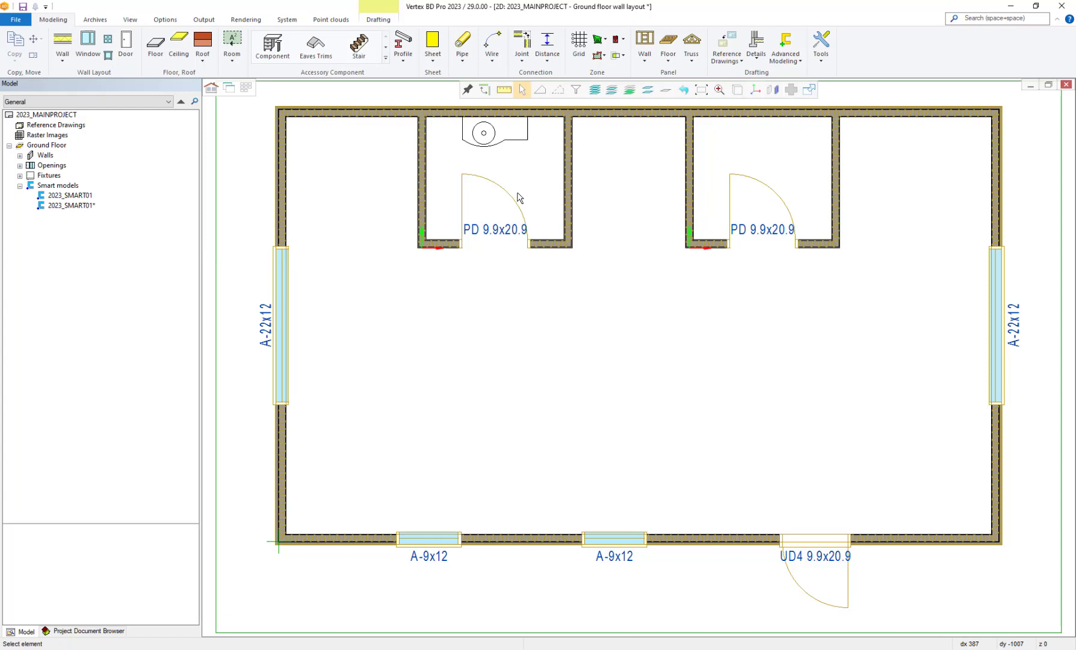
Connect the cabinet as a part of the first room's smart model 2023_SMART01
{"action": "left_click", "coordinate": [511, 198]}
{"action": "left_click", "coordinate": [503, 253]}
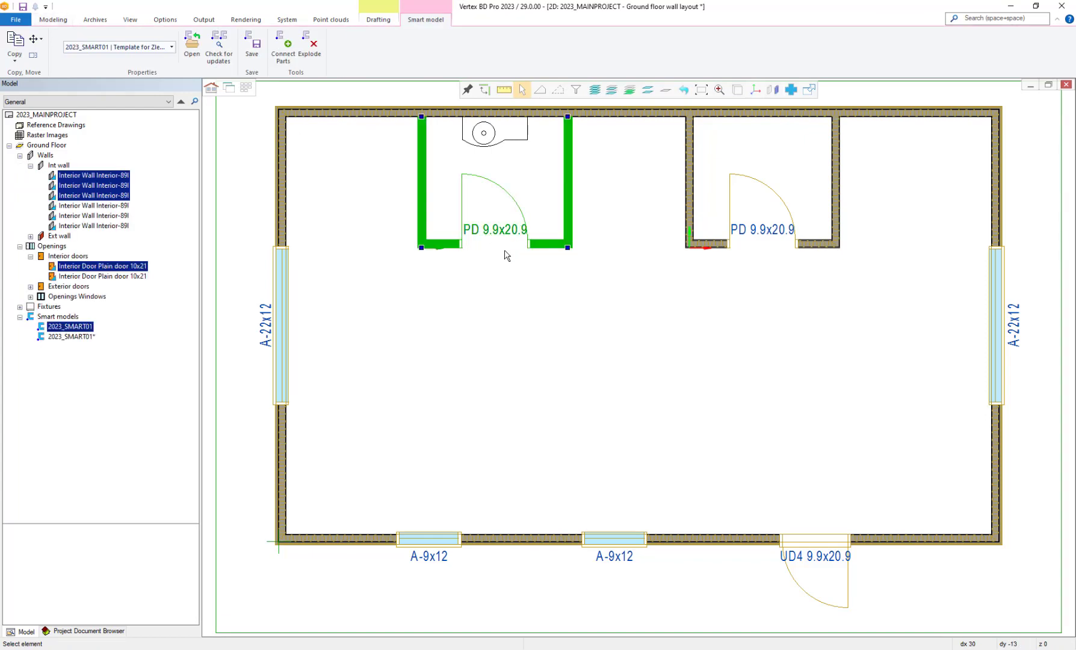
{"action": "right_click", "coordinate": [621, 209]}
{"action": "mouse_move", "coordinate": [655, 281]}
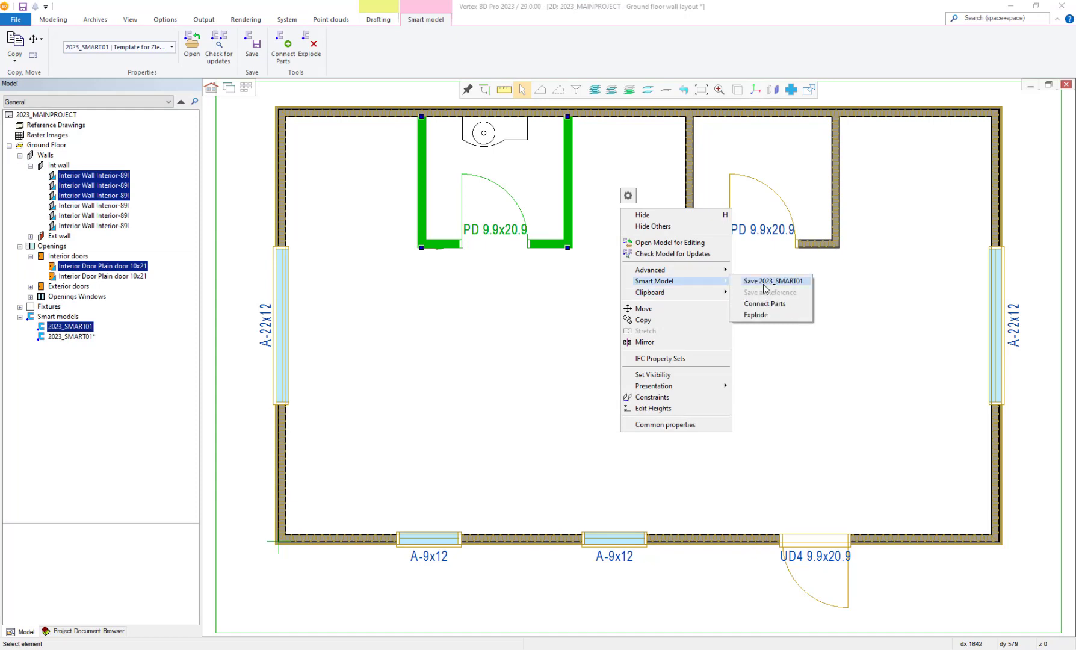
{"action": "left_click", "coordinate": [766, 304]}
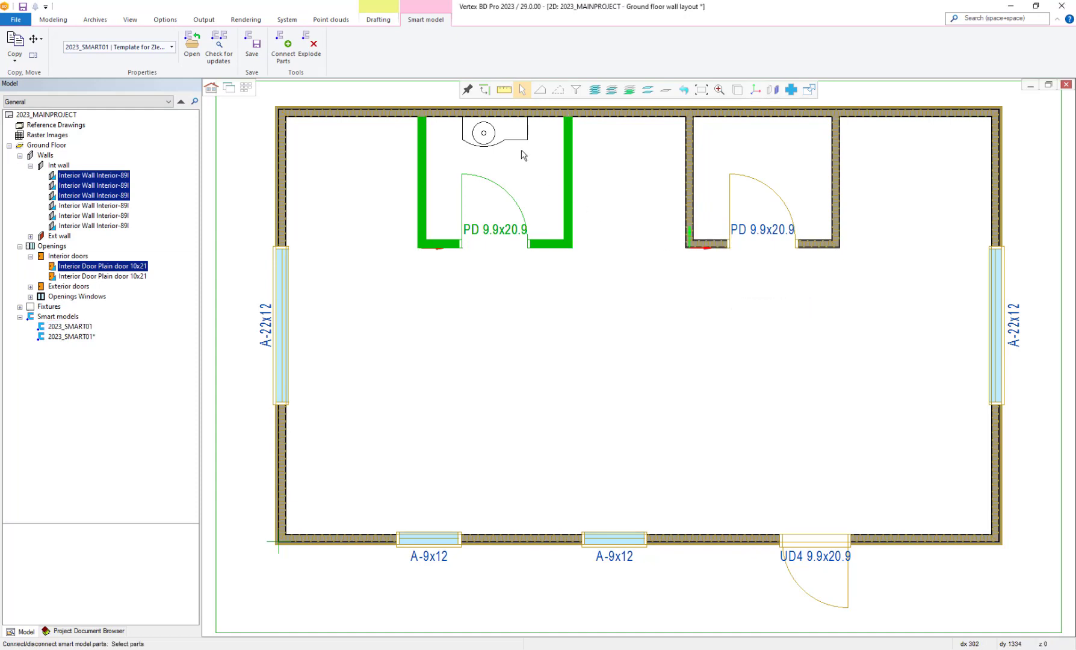
{"action": "left_click", "coordinate": [517, 143]}
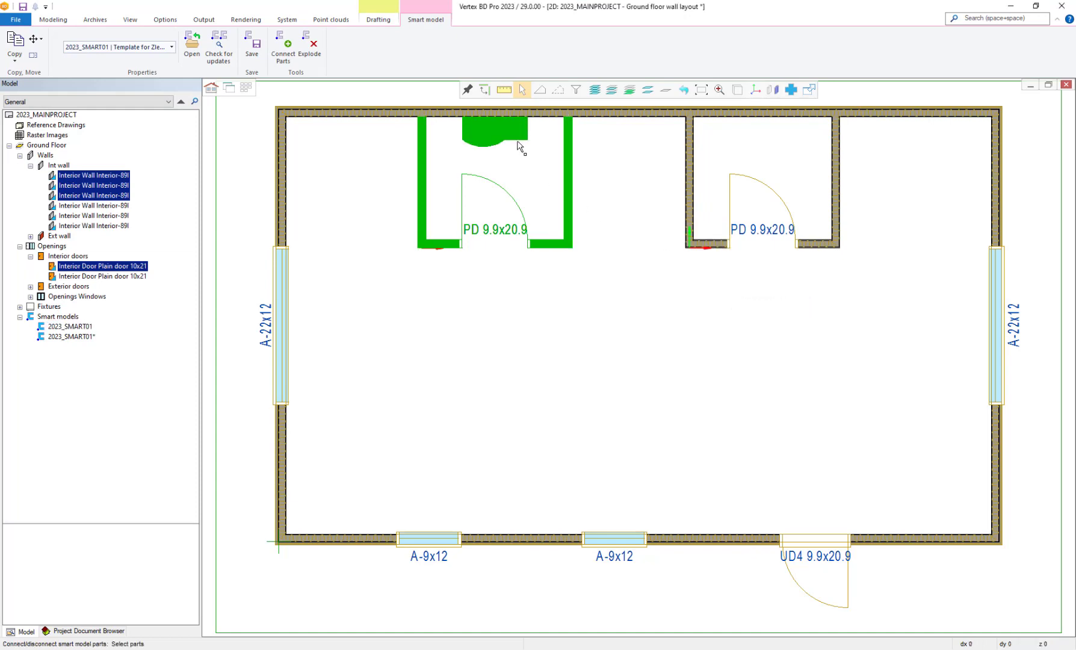
{"action": "middle_click", "coordinate": [518, 143]}
Save the first room's smart model 2023_SMART01 with the connected cabinet
{"action": "left_click", "coordinate": [513, 198]}
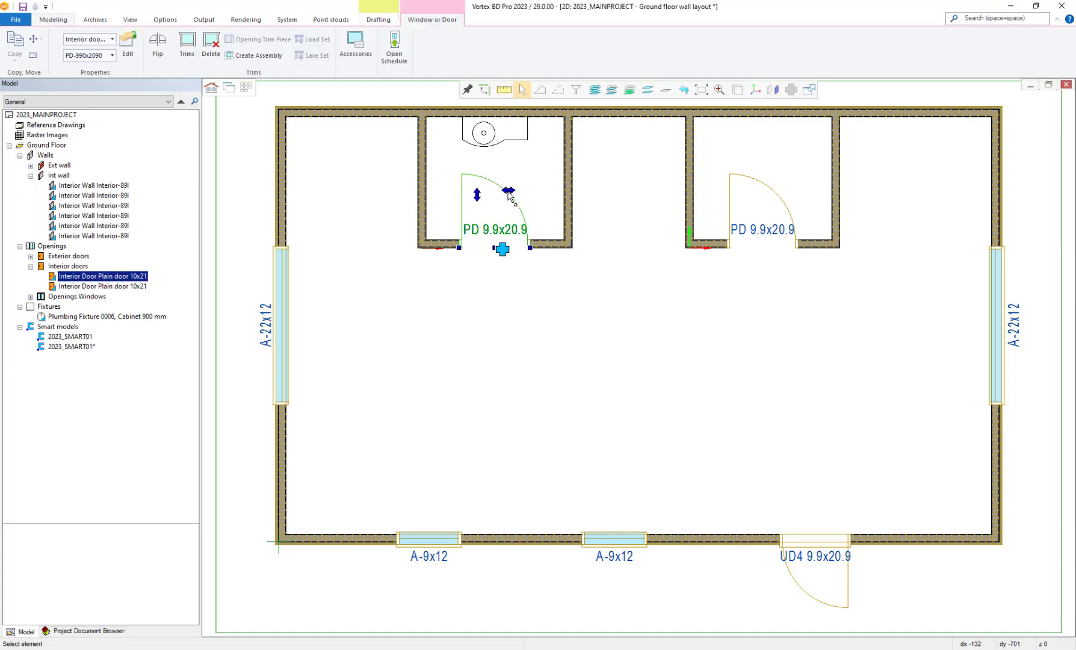
{"action": "left_click", "coordinate": [503, 252]}
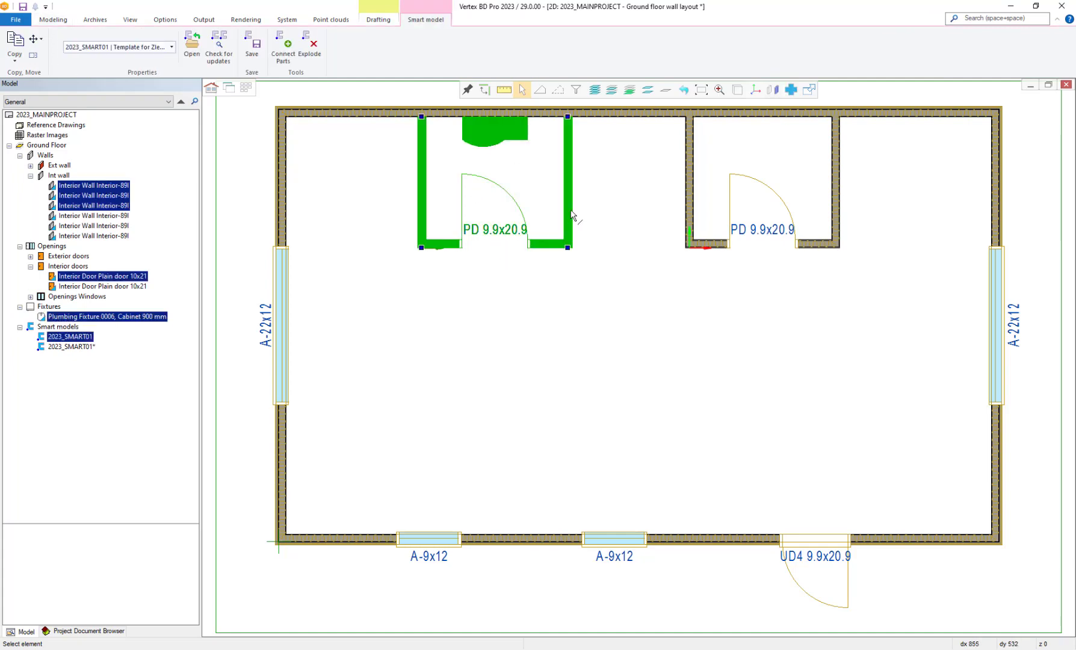
{"action": "right_click", "coordinate": [596, 208]}
{"action": "mouse_move", "coordinate": [633, 277]}
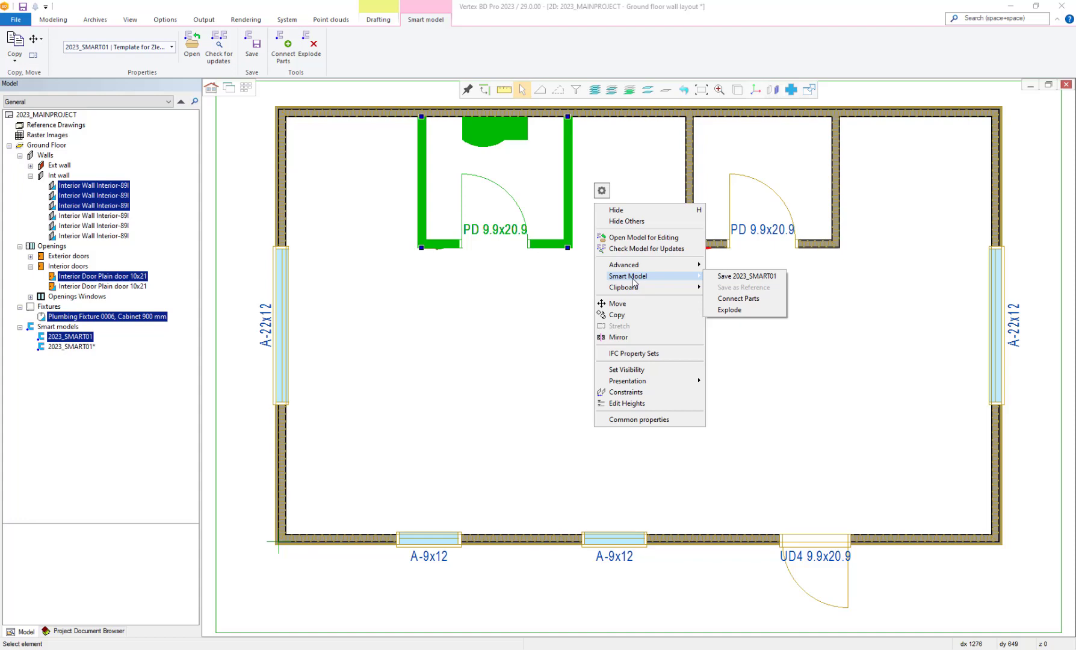
{"action": "left_click", "coordinate": [720, 280]}
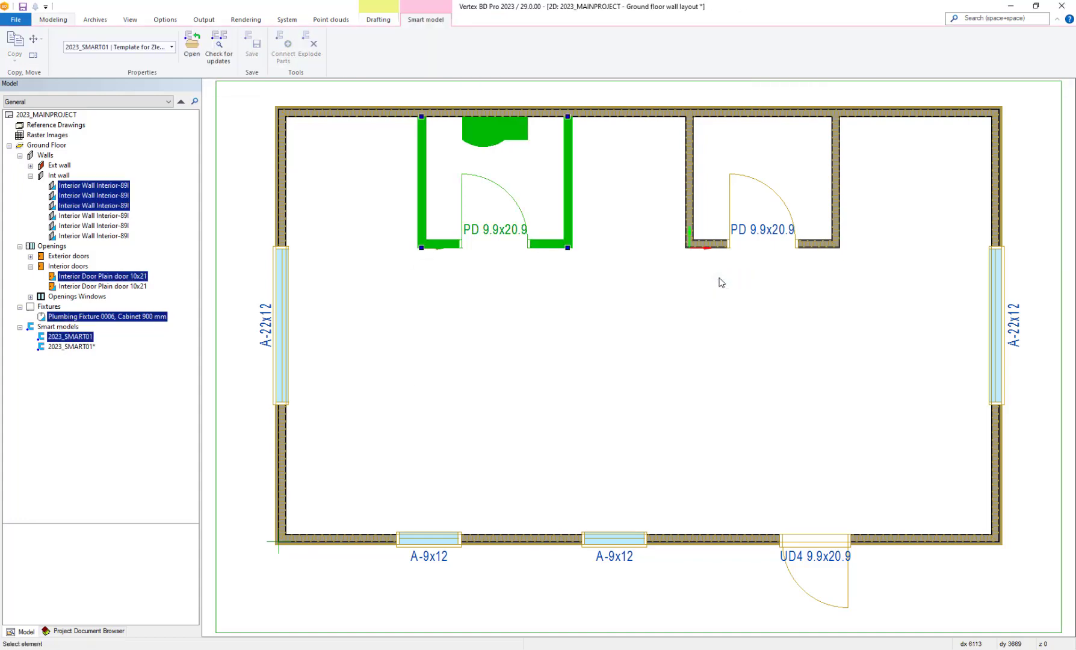
{"action": "left_click", "coordinate": [657, 285]}
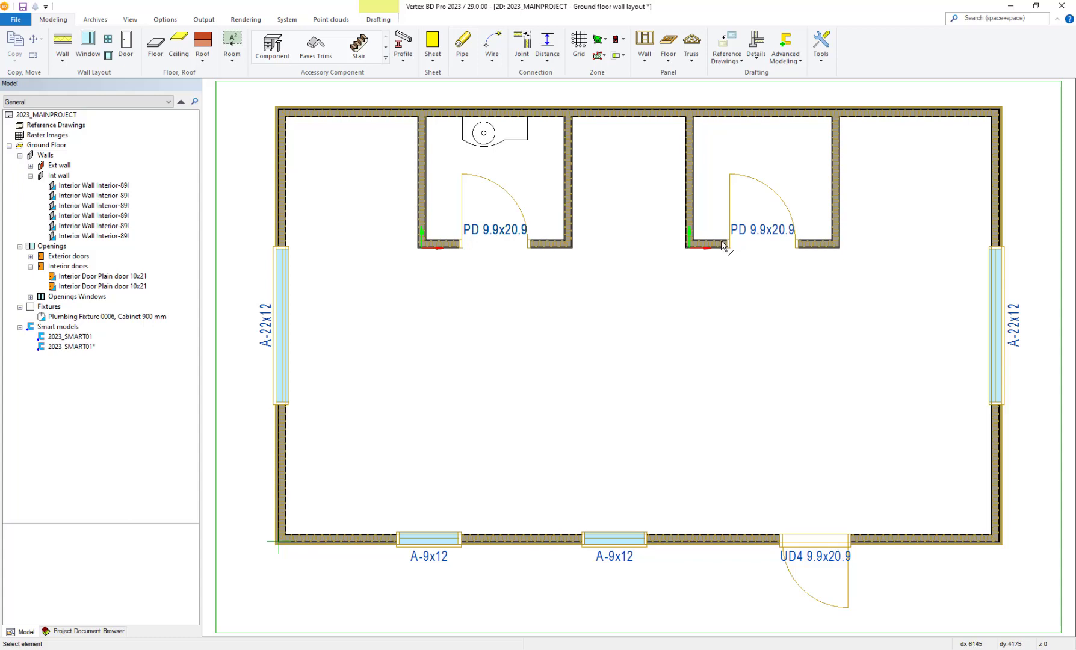
Check the second room's smart model for updates and update everything in 2023_SMART01
{"action": "left_click", "coordinate": [84, 348]}
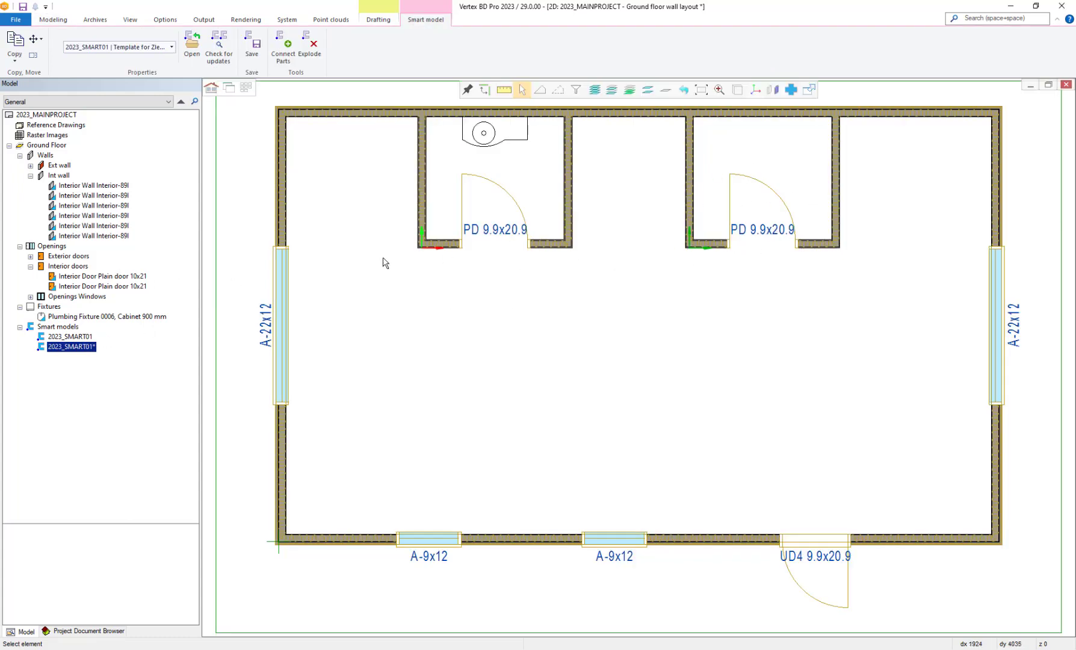
{"action": "left_click", "coordinate": [219, 47]}
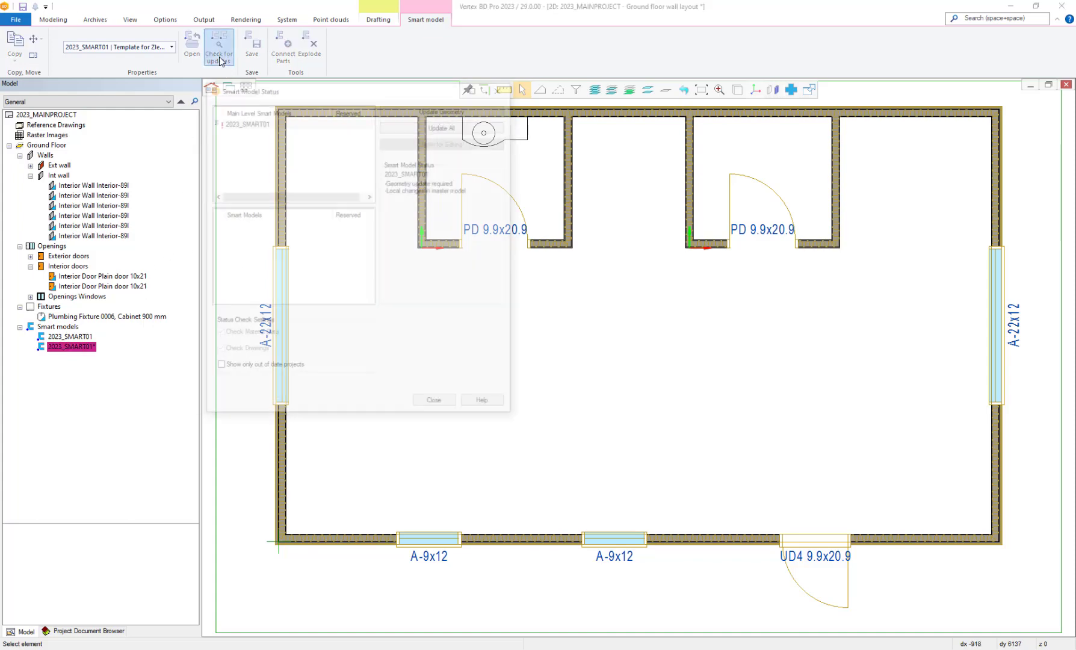
{"action": "left_click", "coordinate": [256, 121]}
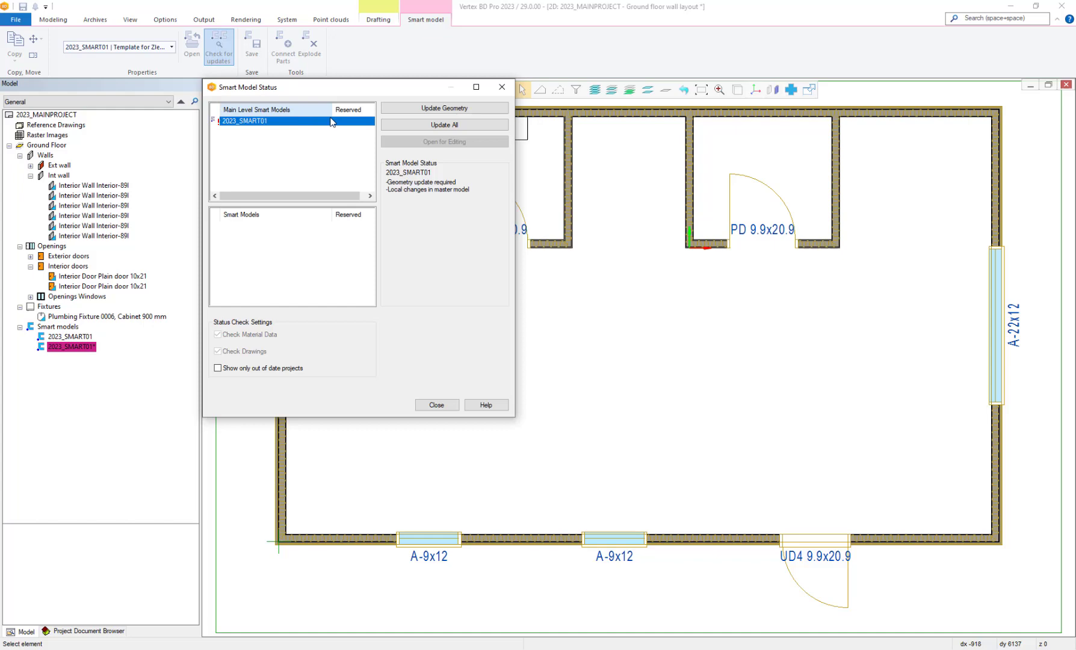
{"action": "left_click", "coordinate": [415, 124]}
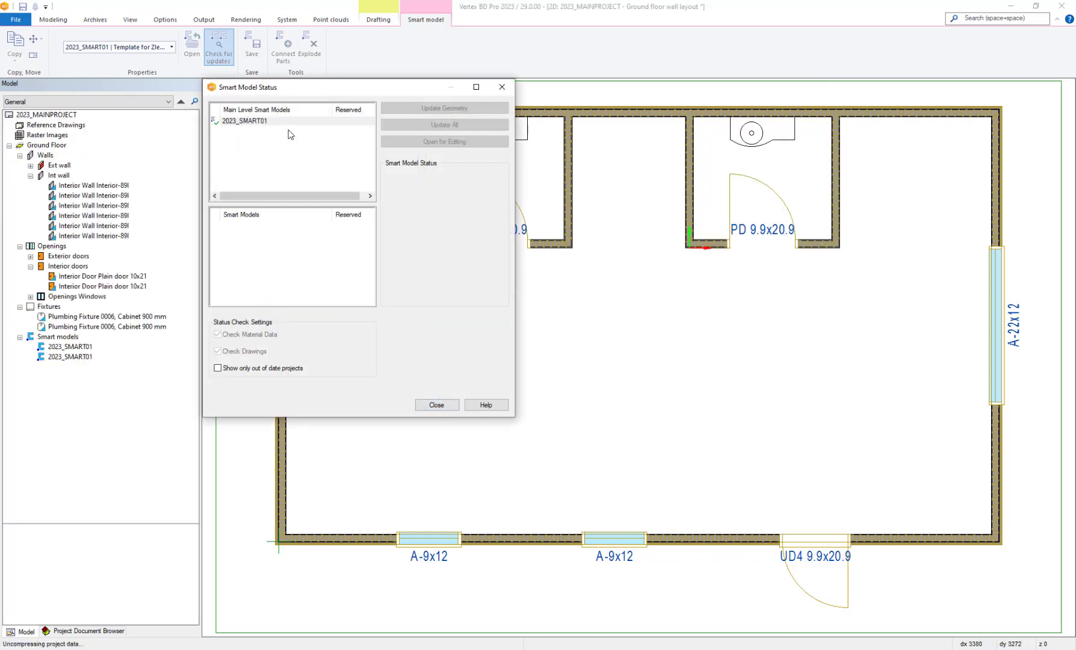
{"action": "left_click", "coordinate": [435, 404]}
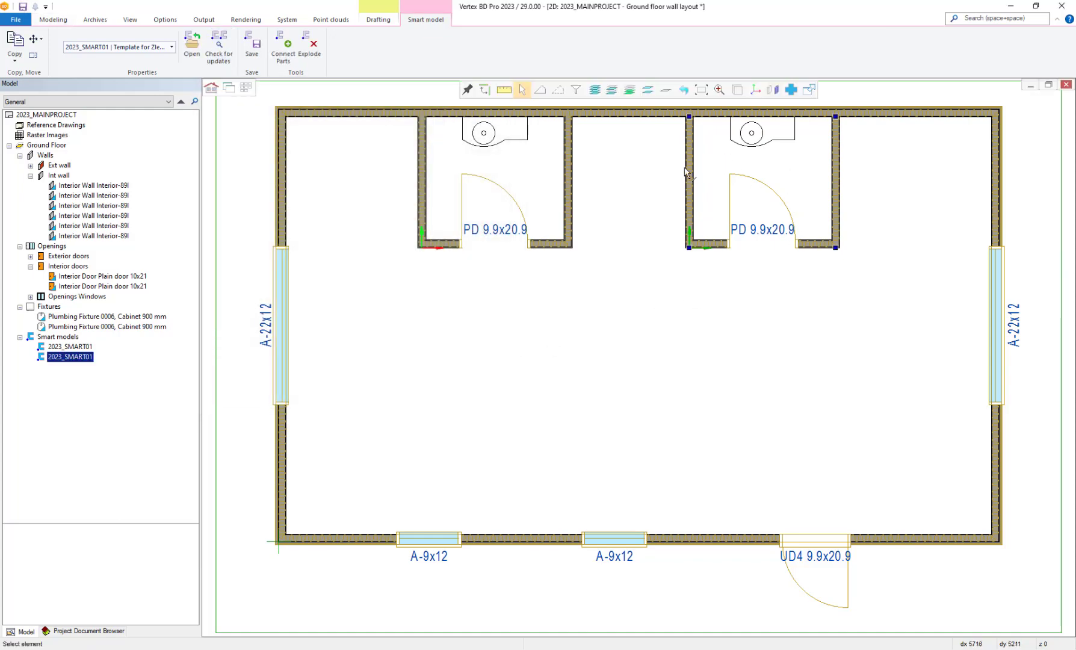
{"action": "left_click", "coordinate": [638, 199]}
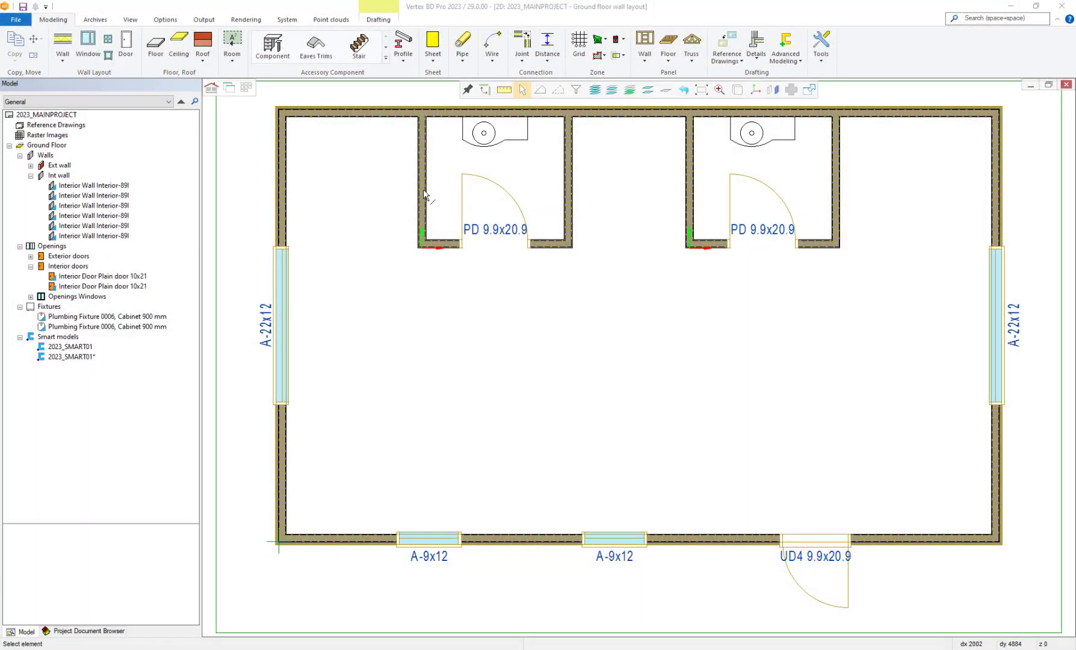
Generate wall panels for the first room's three interior walls
{"action": "left_click", "coordinate": [423, 191]}
{"action": "left_click", "coordinate": [448, 241], "text": "ctrl"}
{"action": "left_click", "coordinate": [568, 200], "text": "ctrl"}
{"action": "left_click", "coordinate": [521, 59]}
{"action": "left_click", "coordinate": [521, 74]}
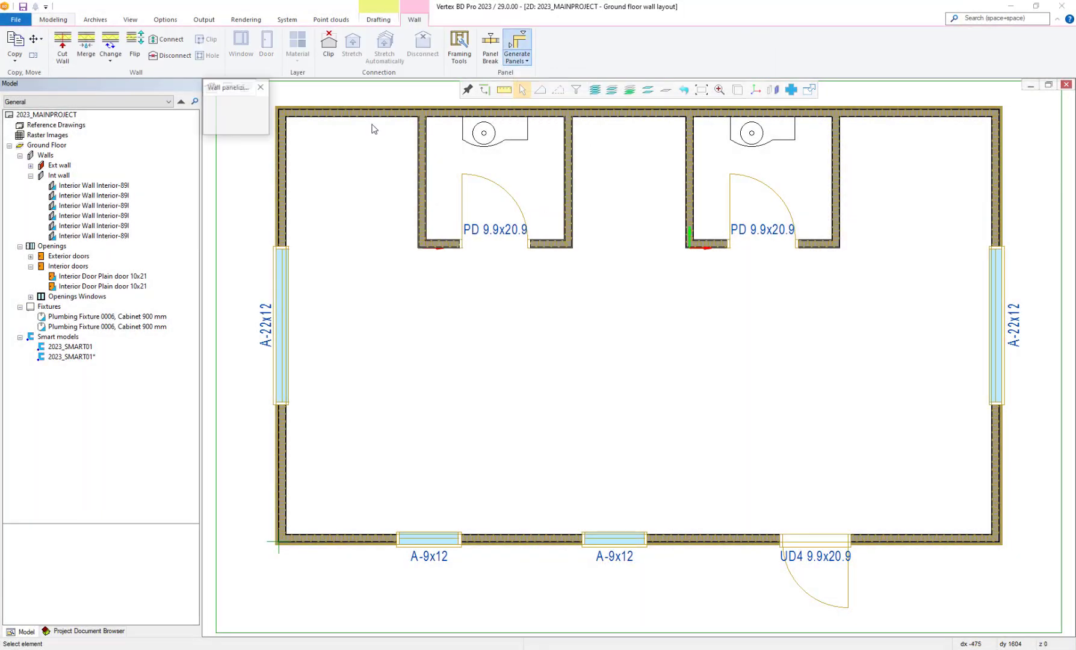
{"action": "left_click", "coordinate": [435, 314]}
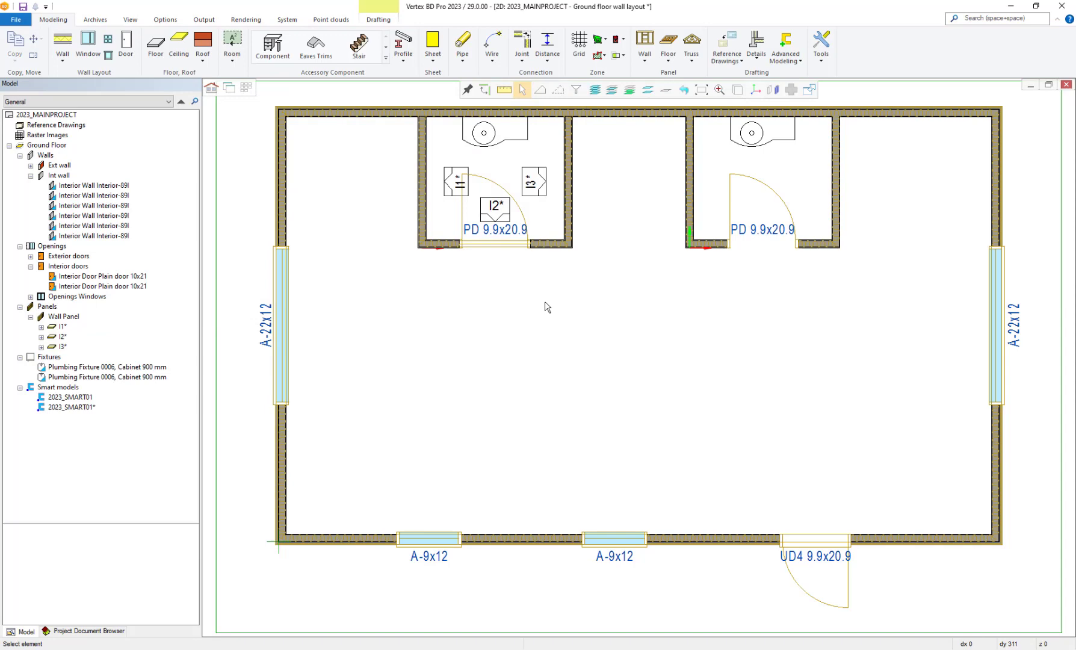
Connect wall panels I1, I2 and I3 to the first room's smart model
{"action": "left_click", "coordinate": [529, 229]}
{"action": "right_click", "coordinate": [531, 302]}
{"action": "left_click", "coordinate": [671, 400]}
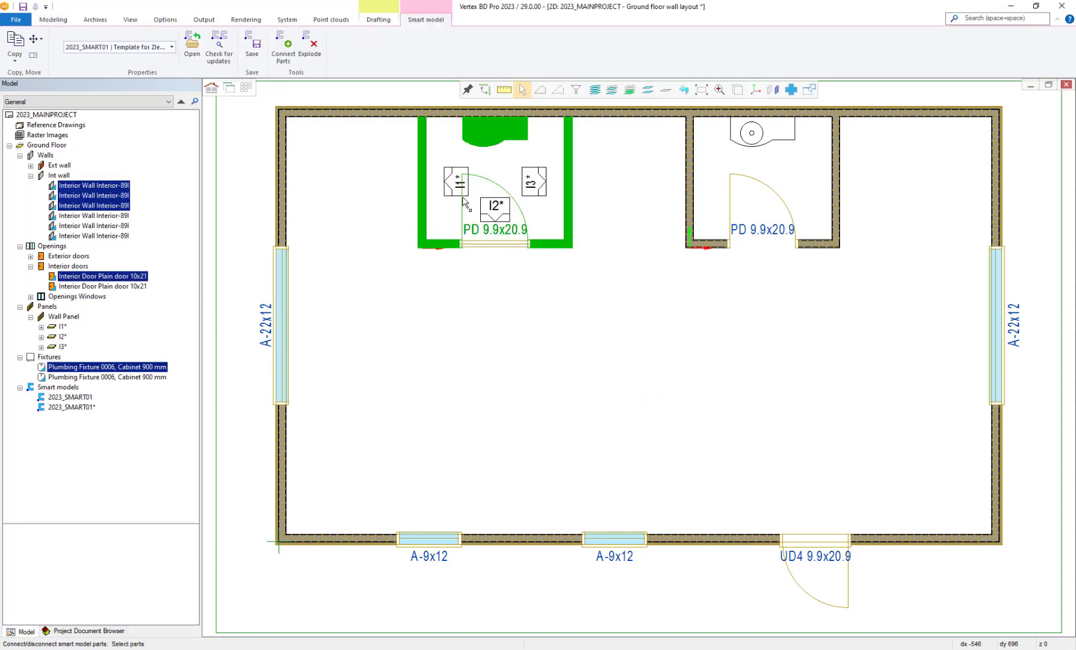
{"action": "left_click", "coordinate": [459, 192]}
{"action": "left_click", "coordinate": [491, 204]}
{"action": "left_click", "coordinate": [531, 186]}
{"action": "middle_click", "coordinate": [584, 291]}
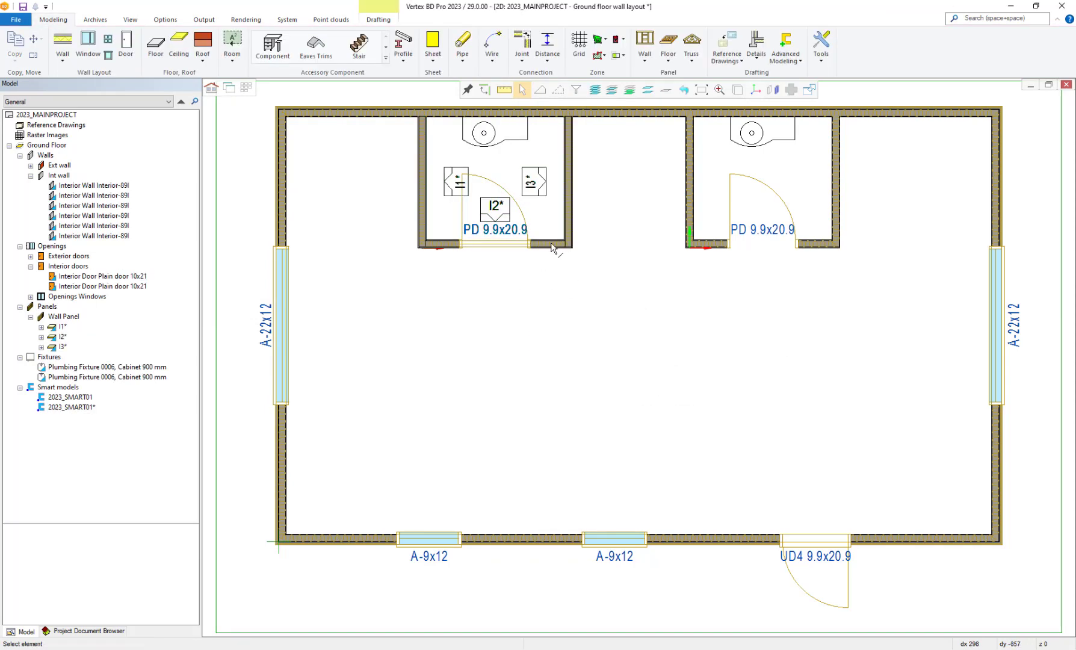
Save smart model 2023_SMART01 from the first room with its connected wall panels
{"action": "left_click", "coordinate": [549, 245]}
{"action": "right_click", "coordinate": [545, 271]}
{"action": "mouse_move", "coordinate": [608, 357]}
{"action": "left_click", "coordinate": [679, 359]}
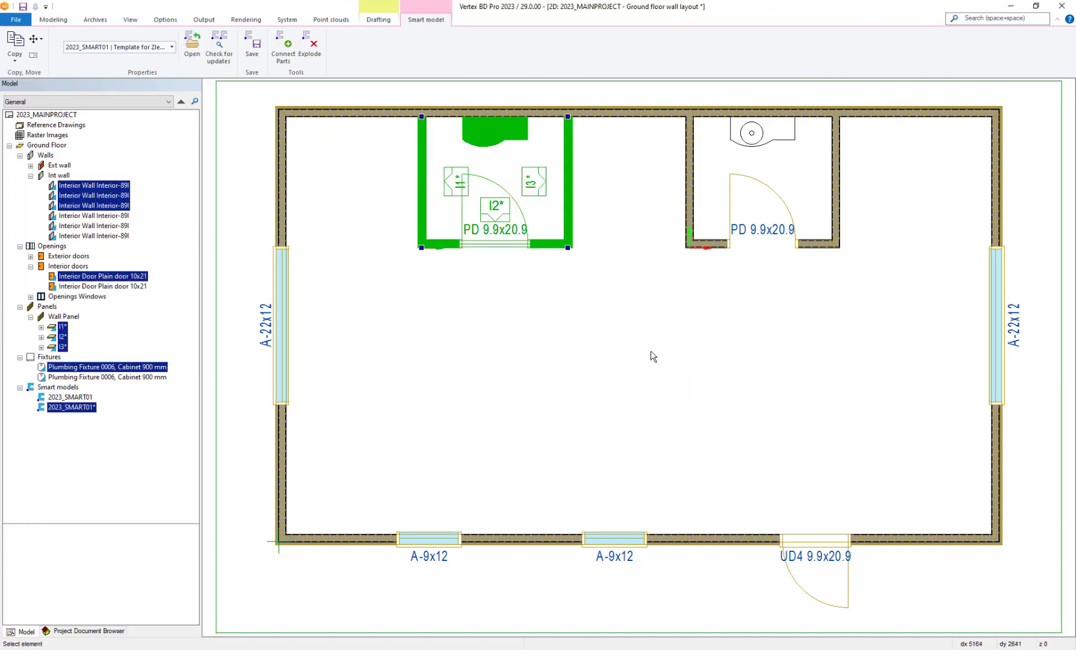
Bring the panel changes into the second room by checking its smart model for updates and updating everything
{"action": "left_click", "coordinate": [70, 397]}
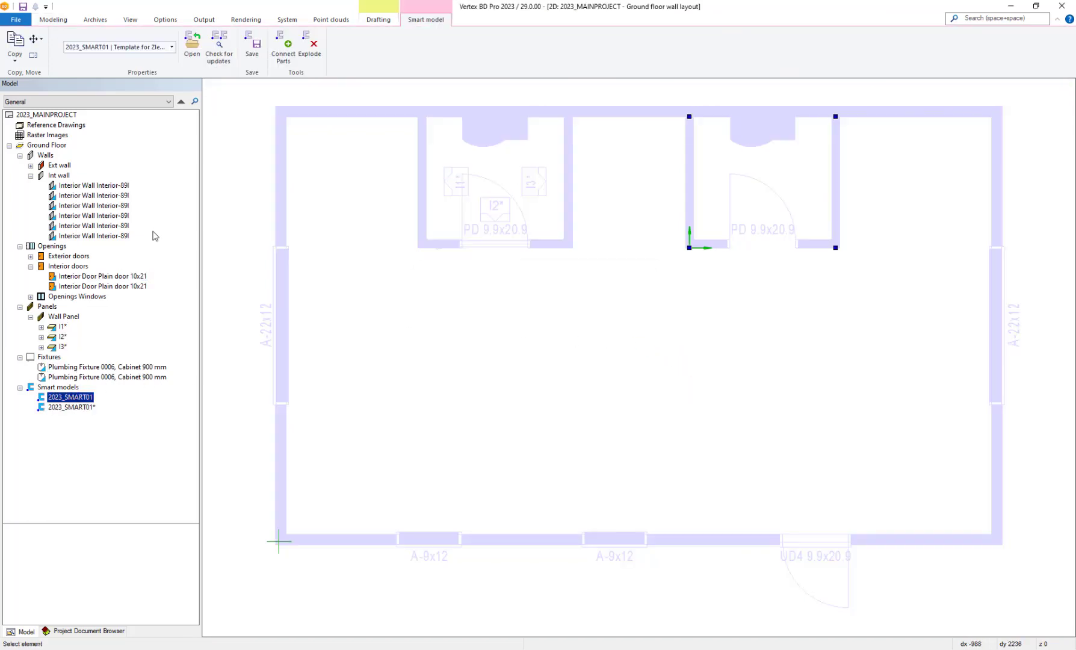
{"action": "left_click", "coordinate": [219, 47]}
{"action": "left_click", "coordinate": [246, 120]}
{"action": "left_click", "coordinate": [435, 126]}
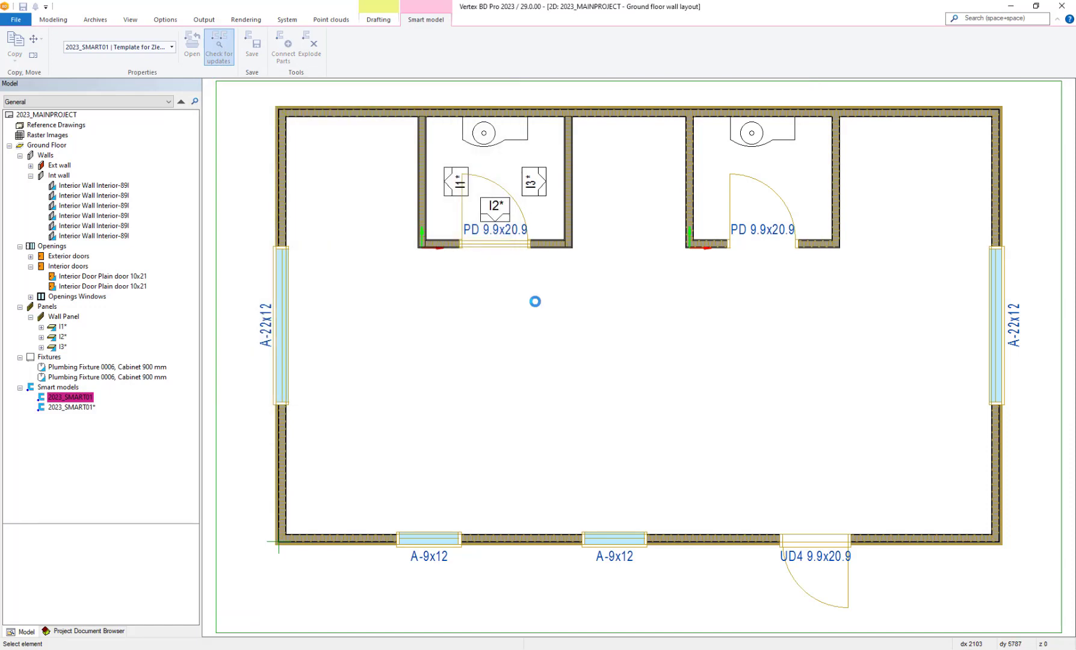
{"action": "left_click", "coordinate": [448, 401]}
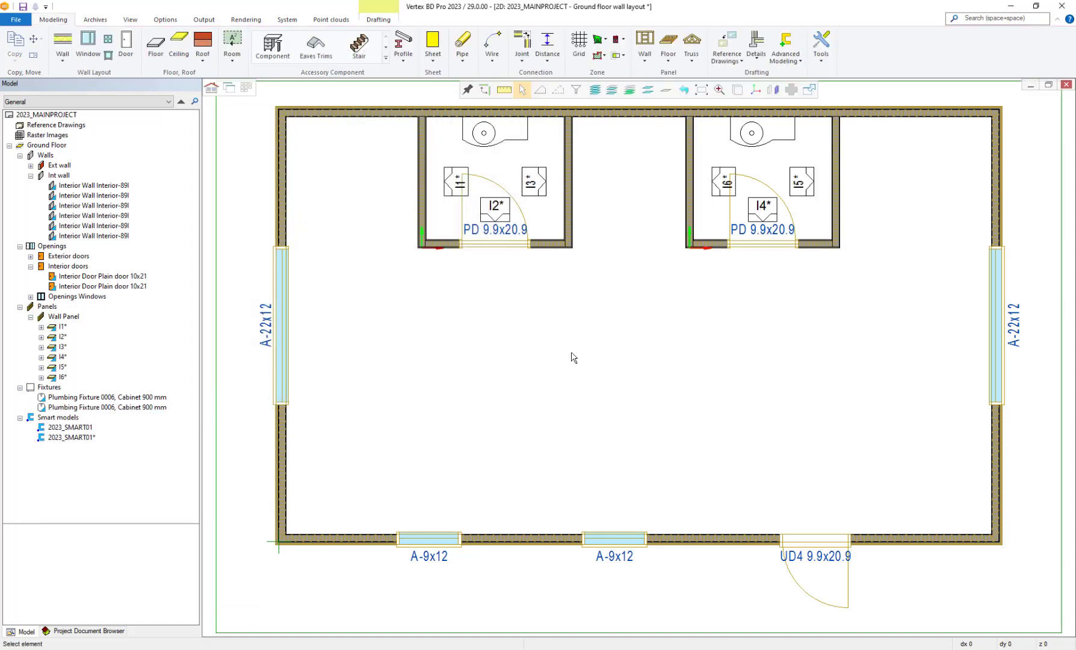
Inspect the second room's wall panels and its smart model in the 3D wall framing model
{"action": "left_click", "coordinate": [231, 89]}
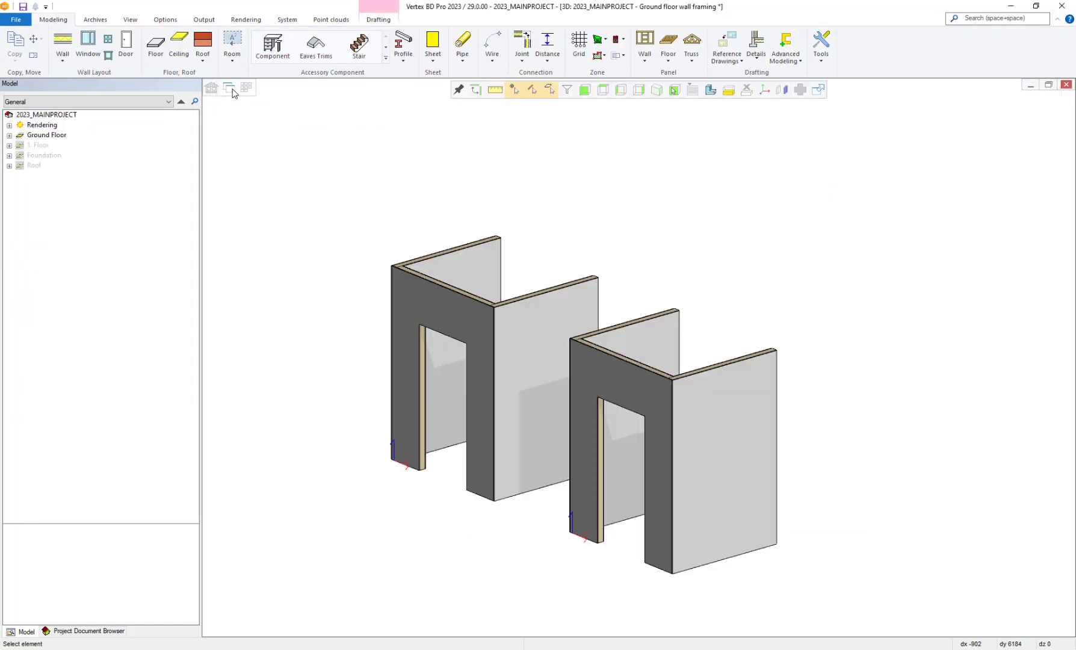
{"action": "left_click", "coordinate": [636, 384]}
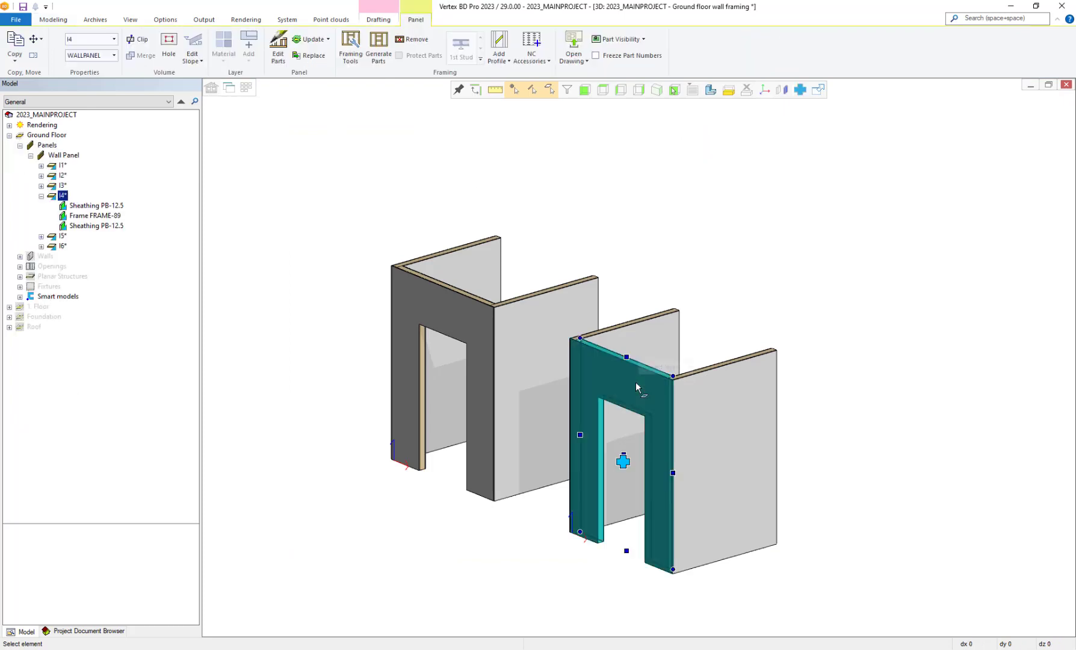
{"action": "left_click", "coordinate": [624, 464]}
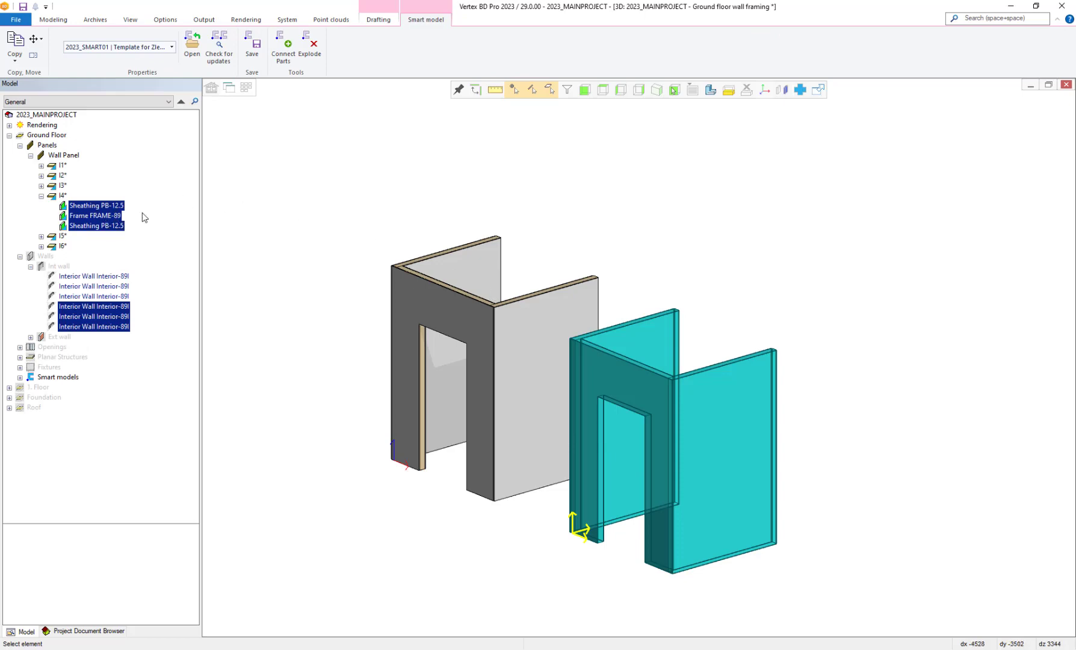
{"action": "left_click", "coordinate": [472, 239]}
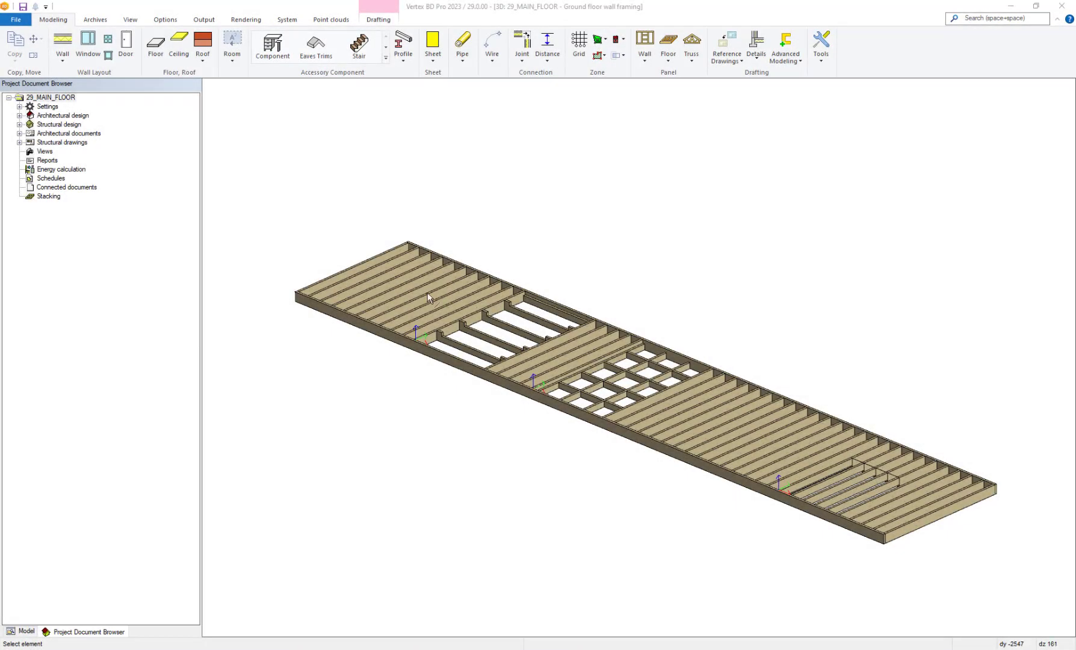
Save four adjacent 45x195 floor joists as smart model 2023_SUB_ASSEM based on TEMPL-ZLEVEL, with the origin at the outer joist's end
{"action": "scroll", "coordinate": [424, 296], "scroll_direction": "up", "scroll_amount": 5}
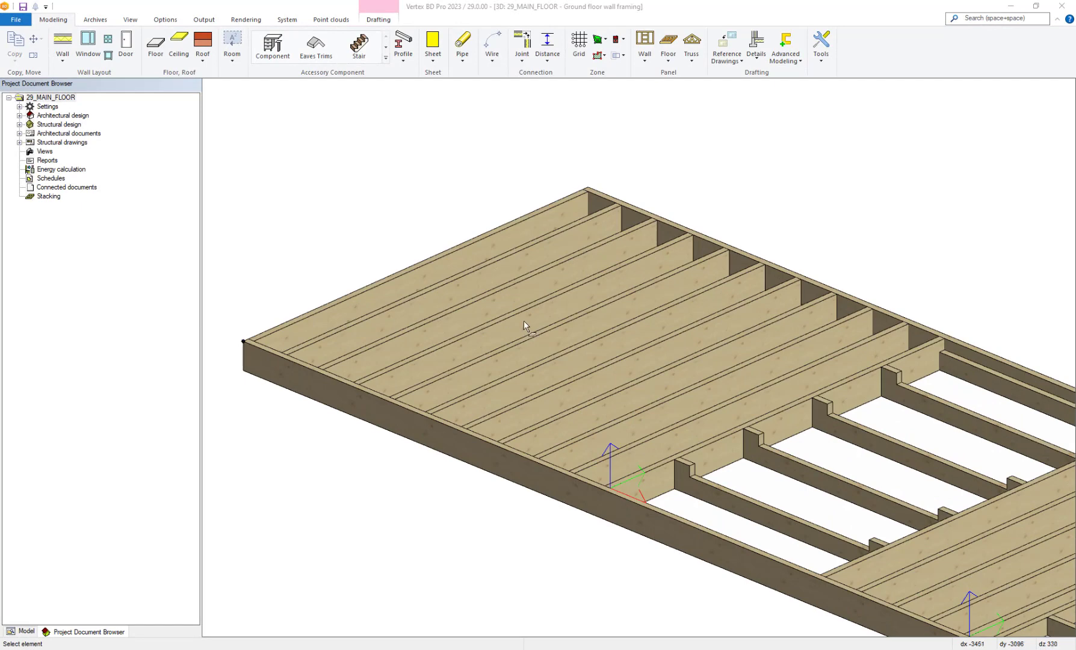
{"action": "left_click", "coordinate": [527, 322]}
{"action": "left_click", "coordinate": [565, 341], "text": "ctrl"}
{"action": "left_click", "coordinate": [596, 354], "text": "ctrl"}
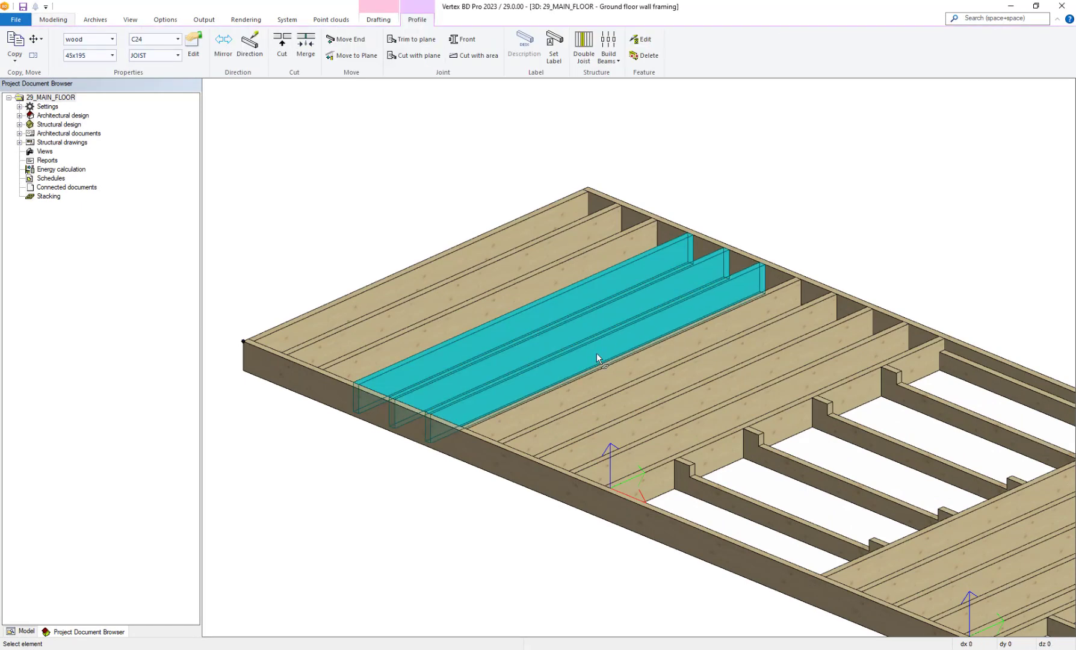
{"action": "left_click", "coordinate": [625, 363], "text": "ctrl"}
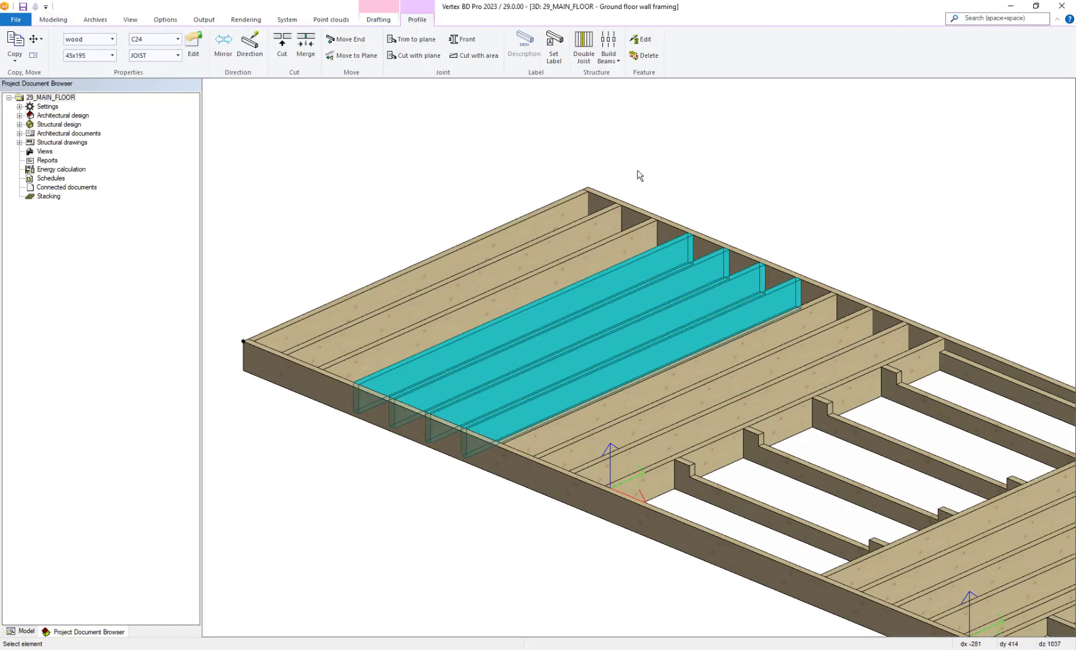
{"action": "right_click", "coordinate": [571, 141]}
{"action": "mouse_move", "coordinate": [623, 246]}
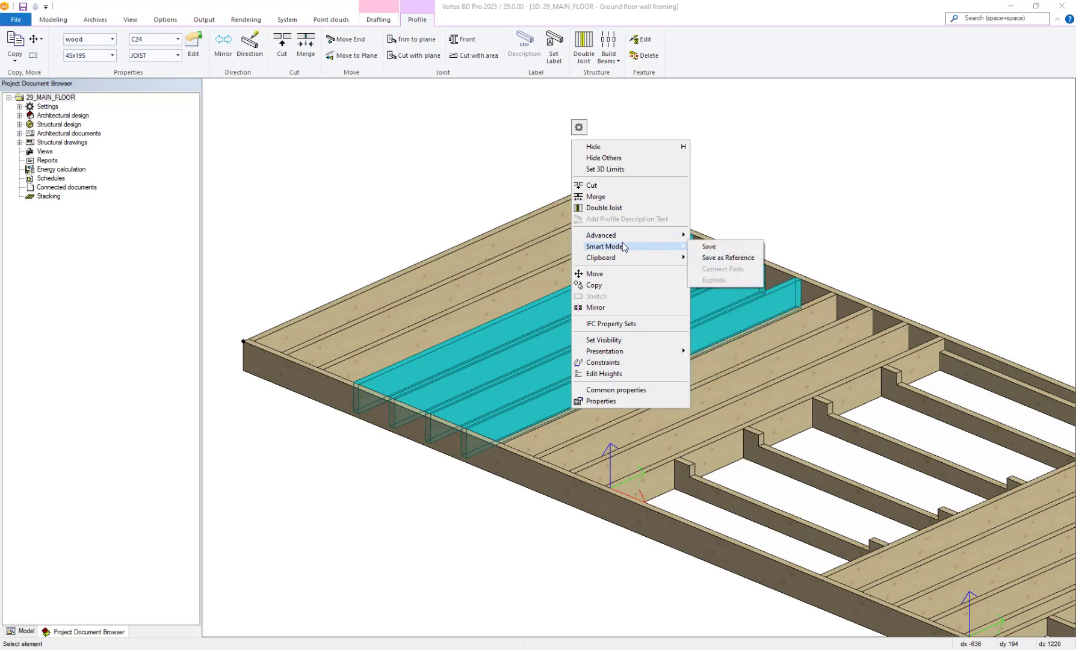
{"action": "left_click", "coordinate": [709, 247]}
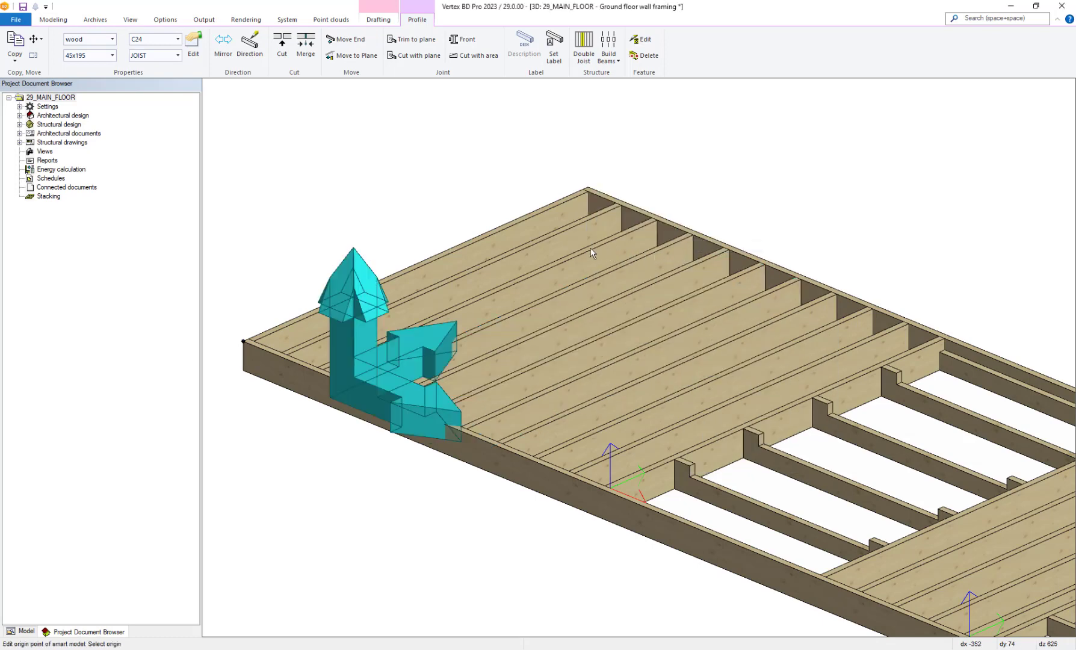
{"action": "left_click", "coordinate": [550, 241]}
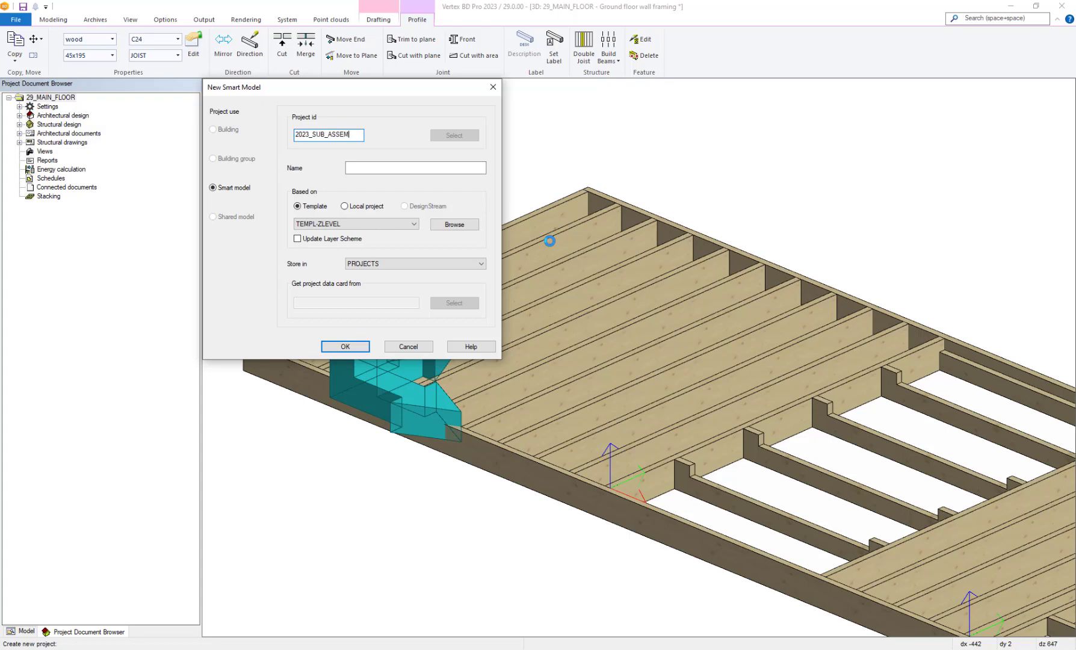
{"action": "key", "text": "Return"}
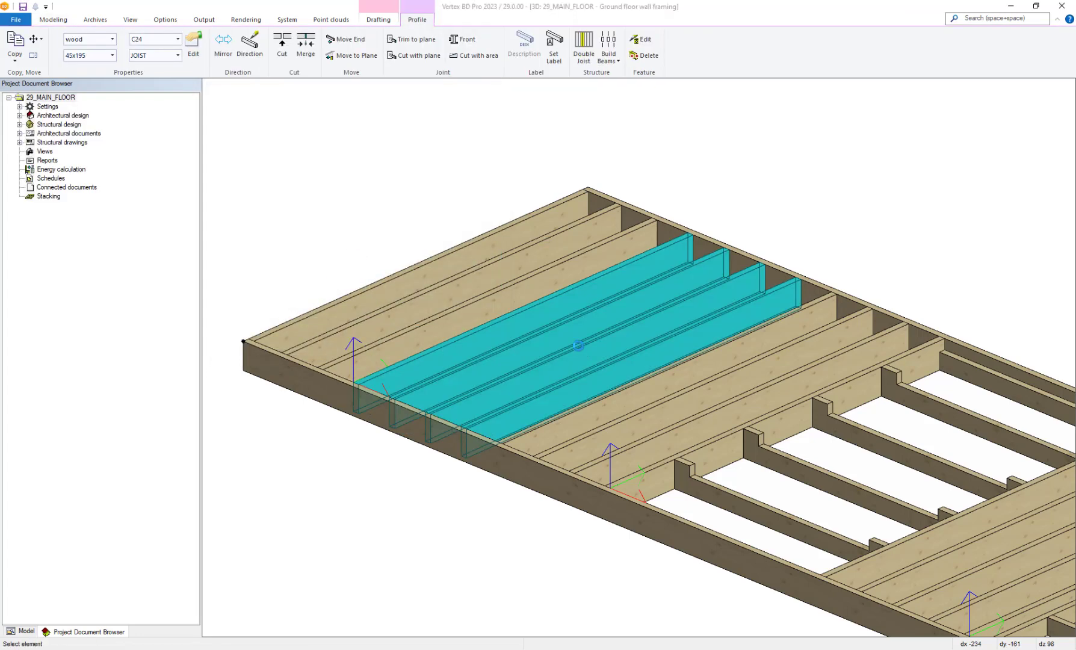
Open smart model 2023_SUB_ASSEM from its joists in the floor and show its 3D model full size
{"action": "left_click", "coordinate": [557, 348]}
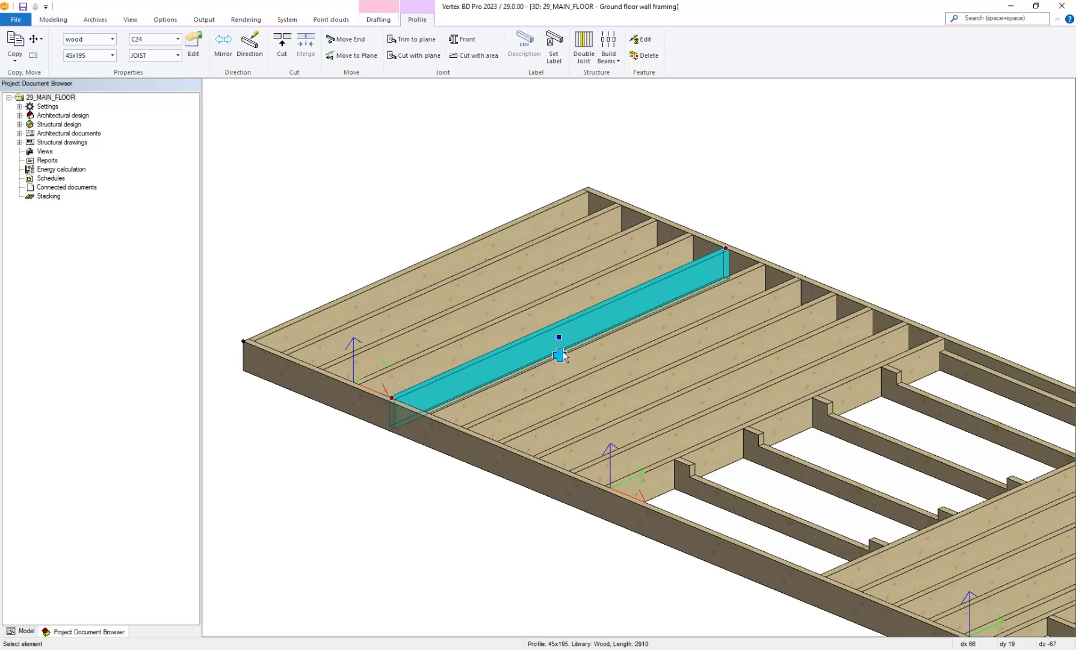
{"action": "left_click", "coordinate": [562, 354]}
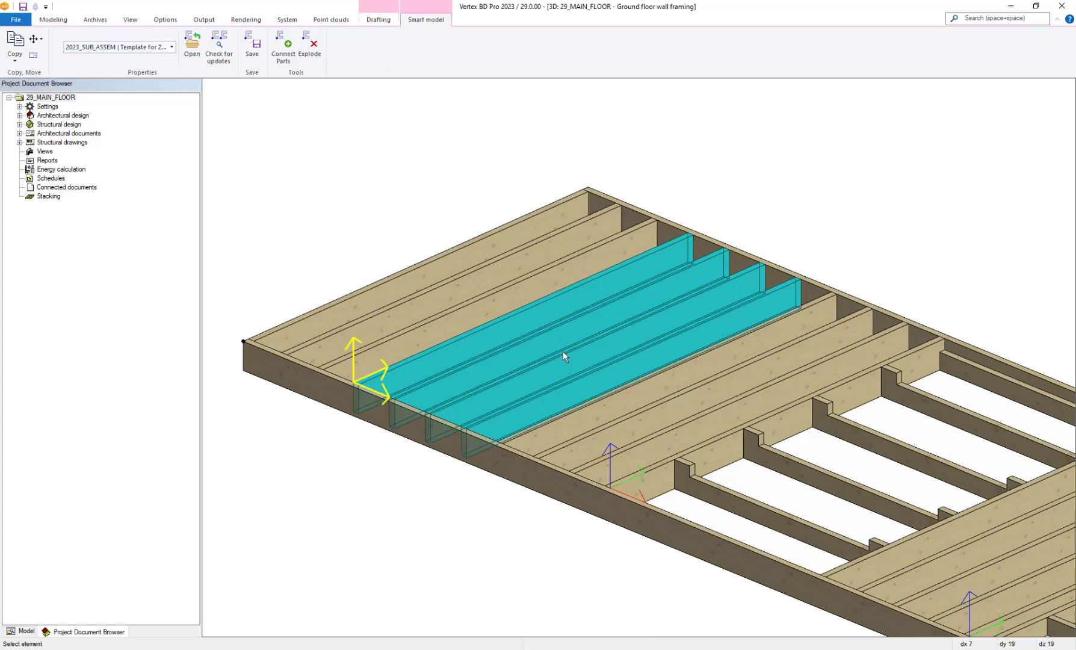
{"action": "left_click", "coordinate": [192, 47]}
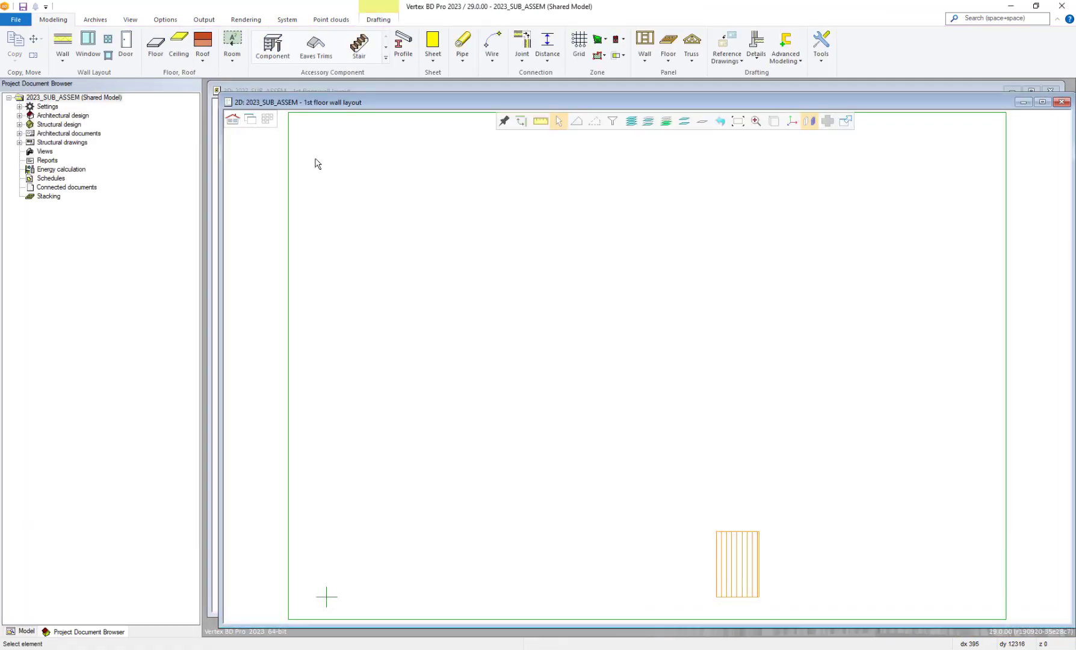
{"action": "left_click", "coordinate": [236, 118]}
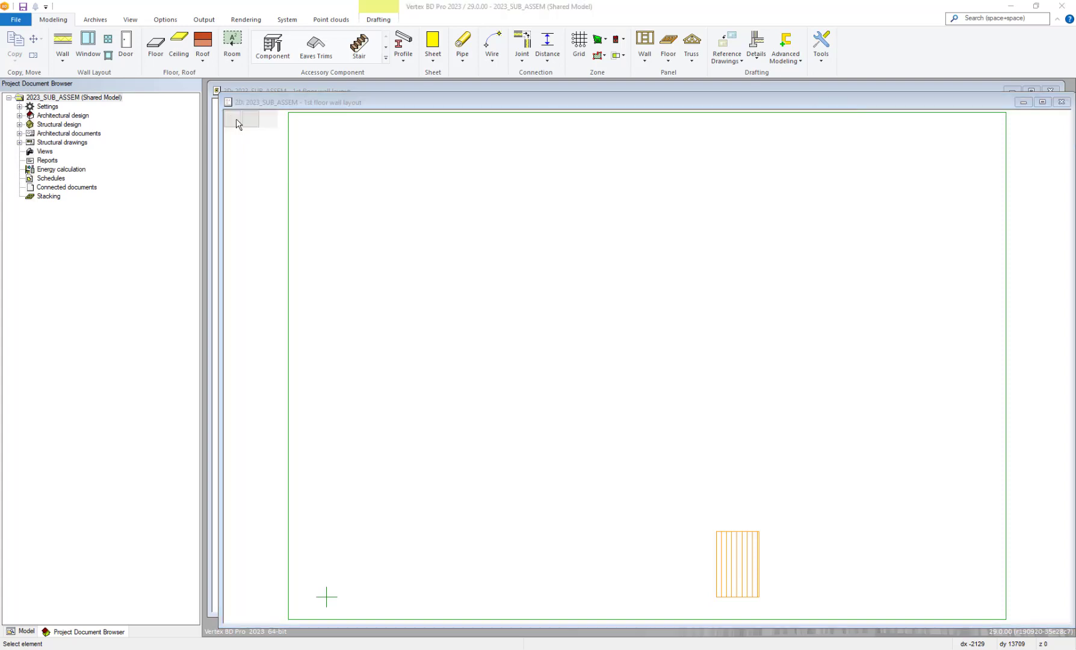
{"action": "left_click", "coordinate": [1042, 102]}
{"action": "left_click", "coordinate": [229, 88]}
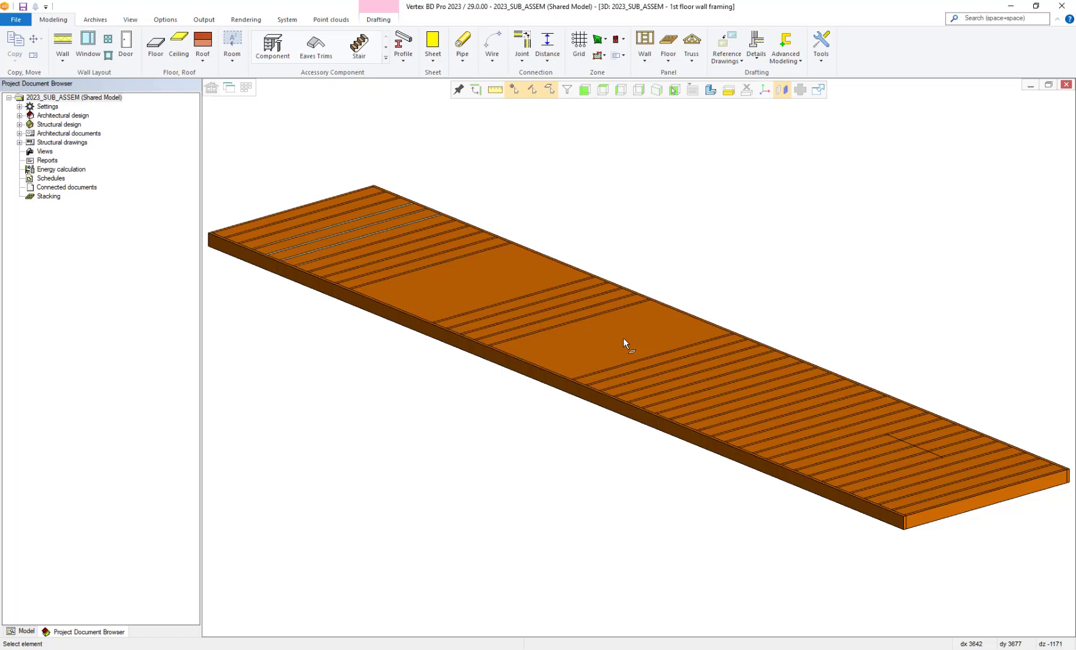
Change the profile size of the smart model's four joists to 45x95
{"action": "scroll", "coordinate": [341, 246], "scroll_direction": "up", "scroll_amount": 10}
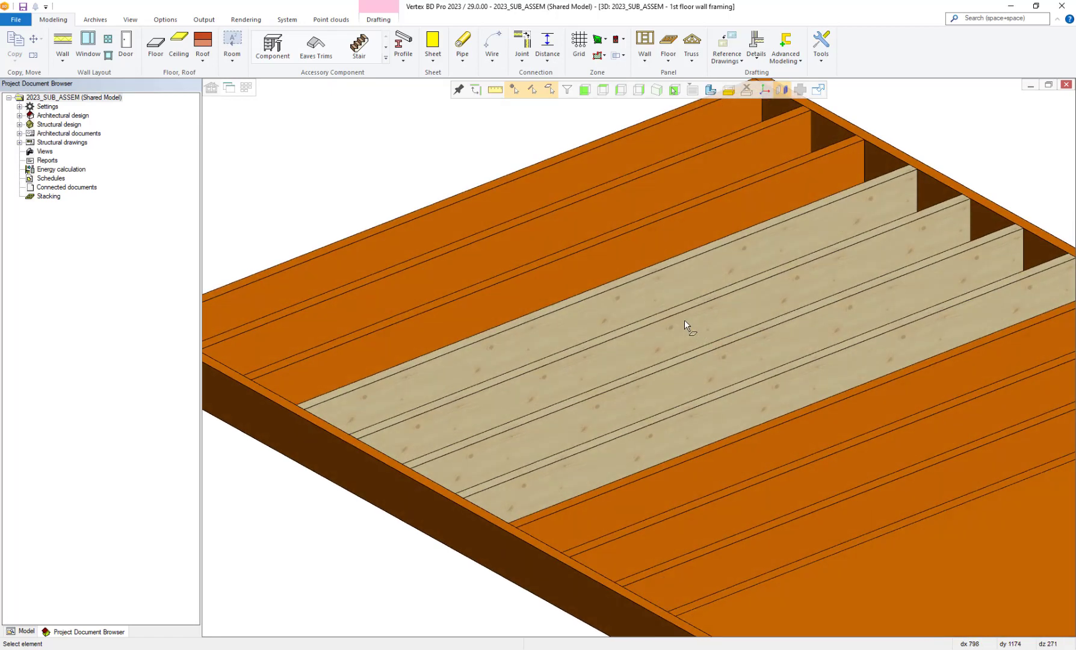
{"action": "left_click", "coordinate": [683, 320]}
{"action": "left_click", "coordinate": [673, 298], "text": "ctrl"}
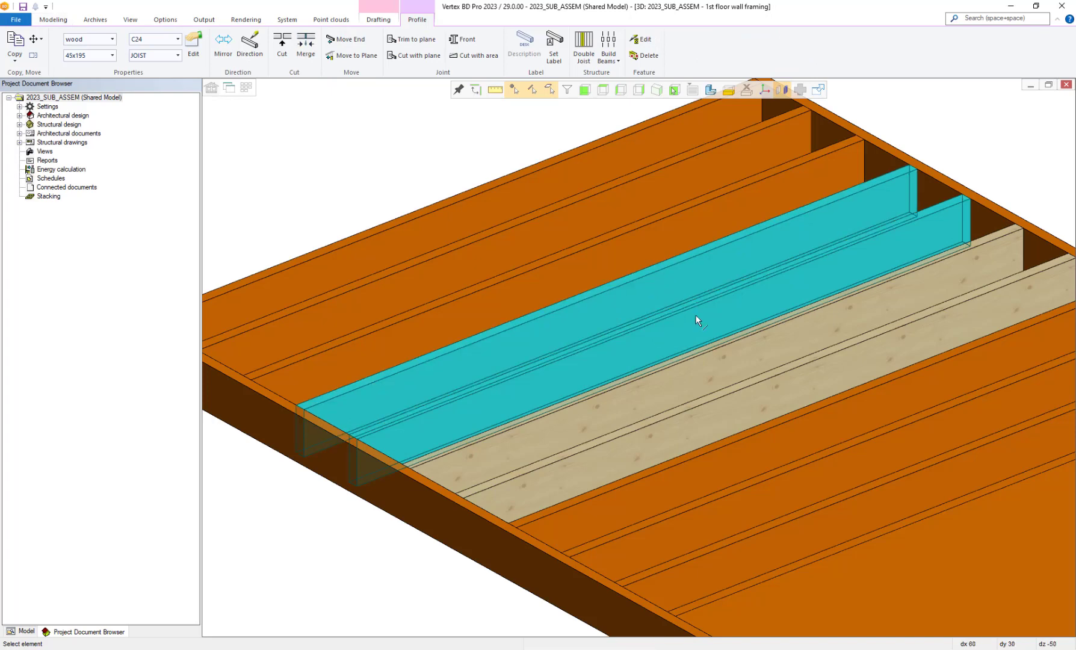
{"action": "left_click", "coordinate": [729, 359], "text": "ctrl"}
{"action": "left_click", "coordinate": [762, 394], "text": "ctrl"}
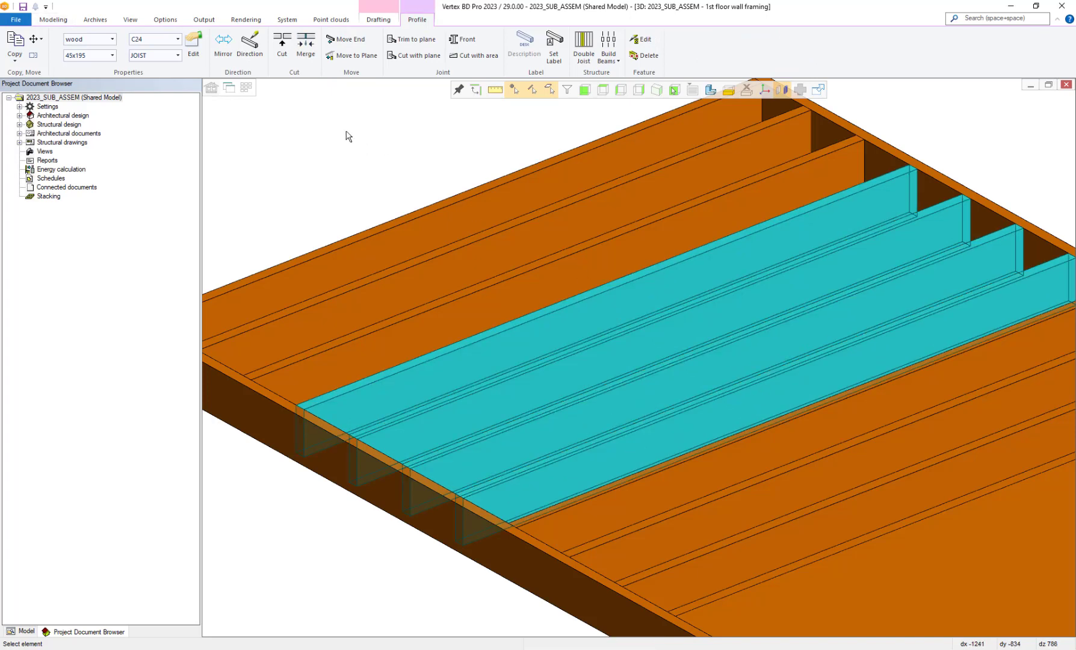
{"action": "left_click", "coordinate": [113, 55]}
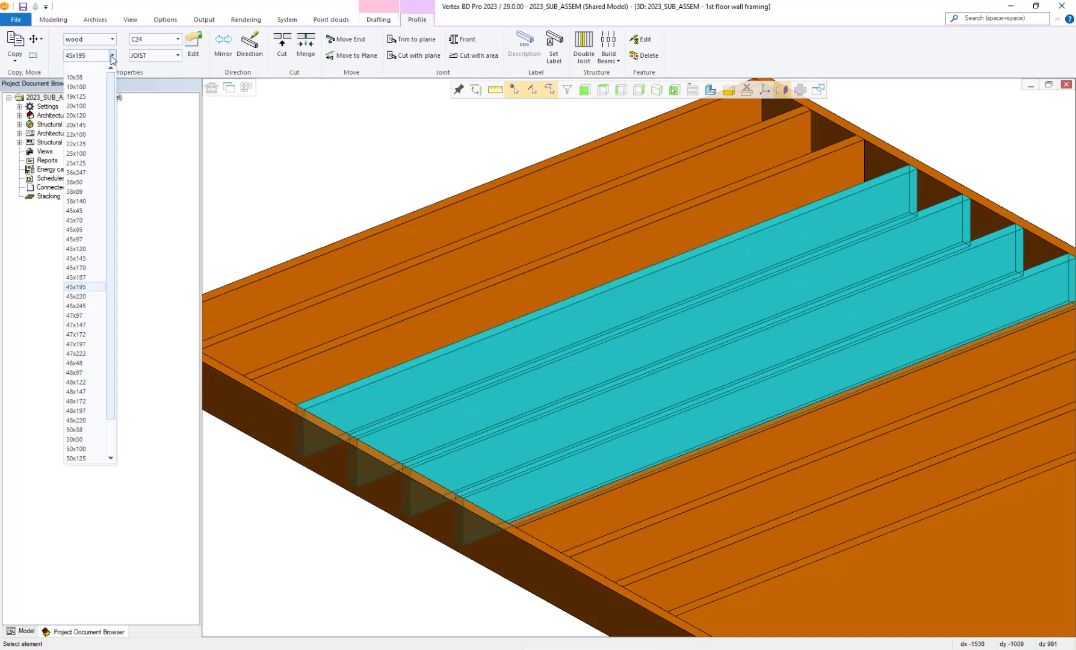
{"action": "left_click", "coordinate": [96, 231]}
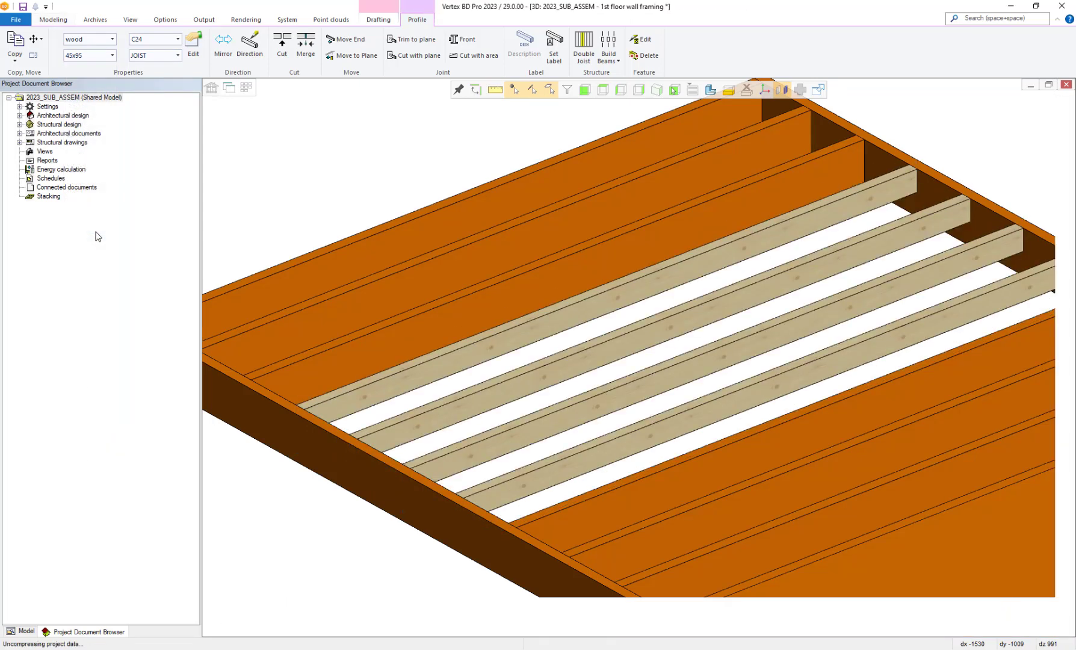
{"action": "key", "text": "Escape"}
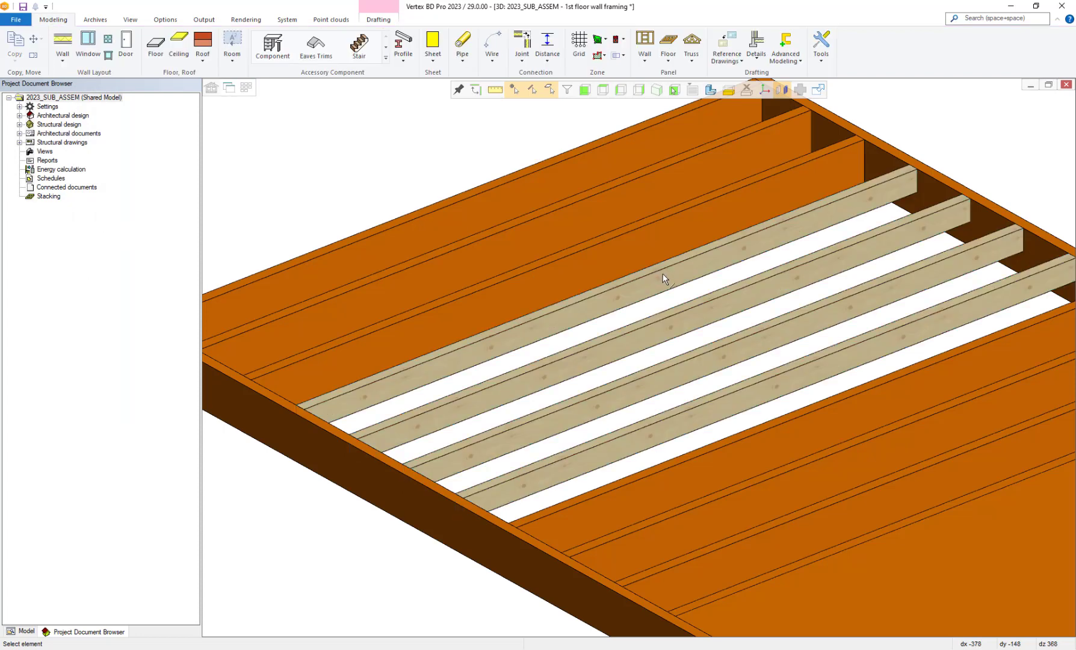
Add a part cutout zone to the floor panel's frame layer around the four 45x95 joists and hide the zone
{"action": "left_click", "coordinate": [667, 274]}
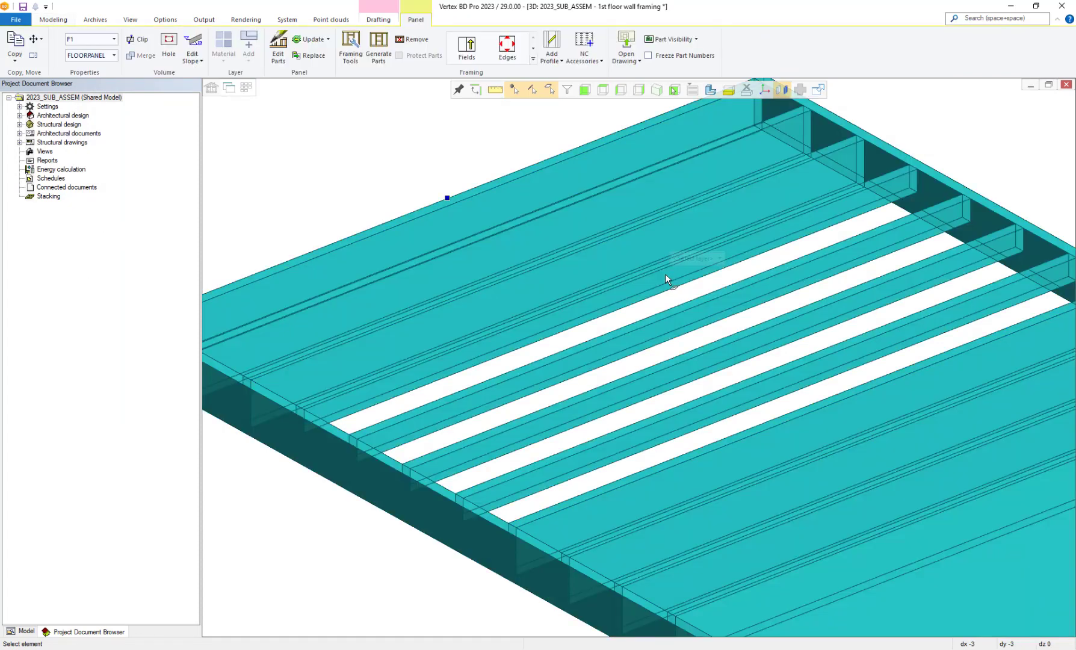
{"action": "left_click", "coordinate": [663, 276]}
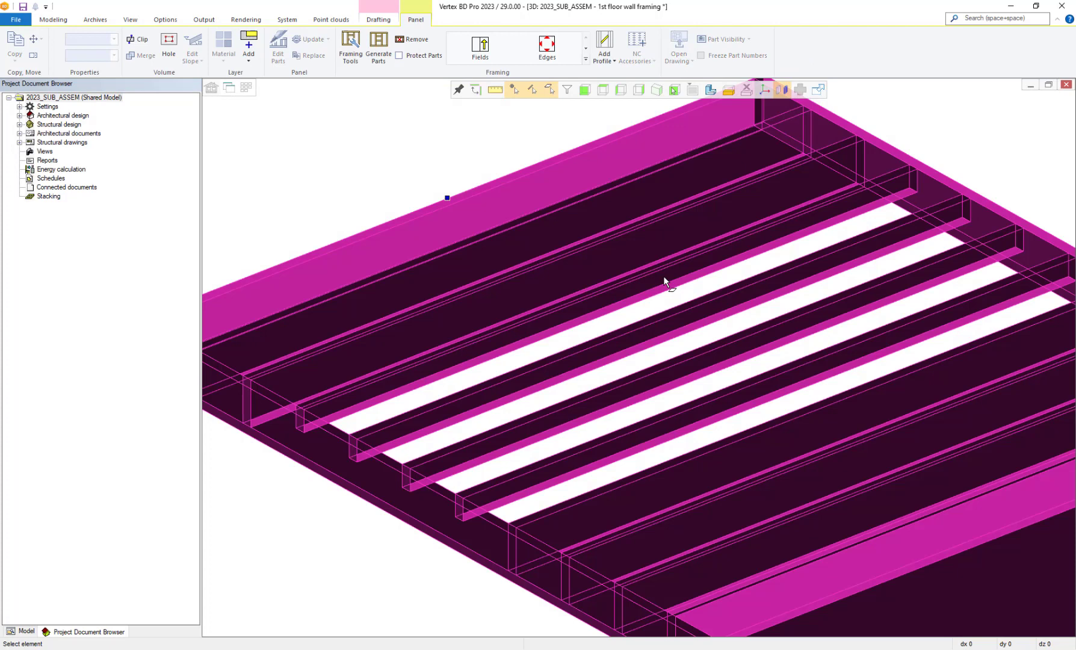
{"action": "left_click", "coordinate": [586, 48]}
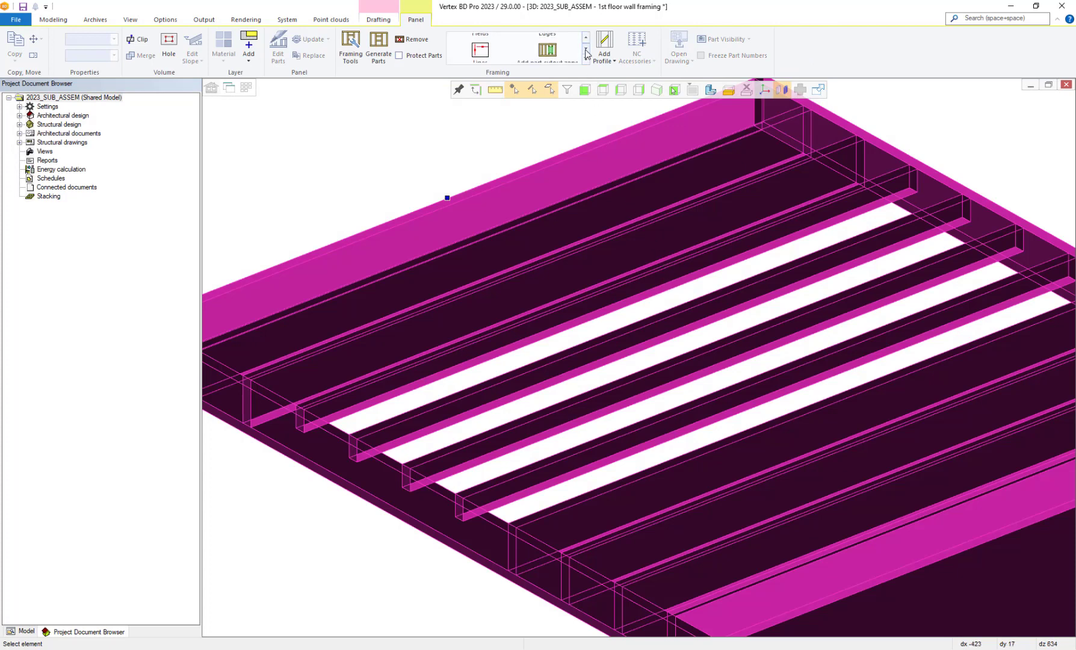
{"action": "left_click", "coordinate": [548, 47]}
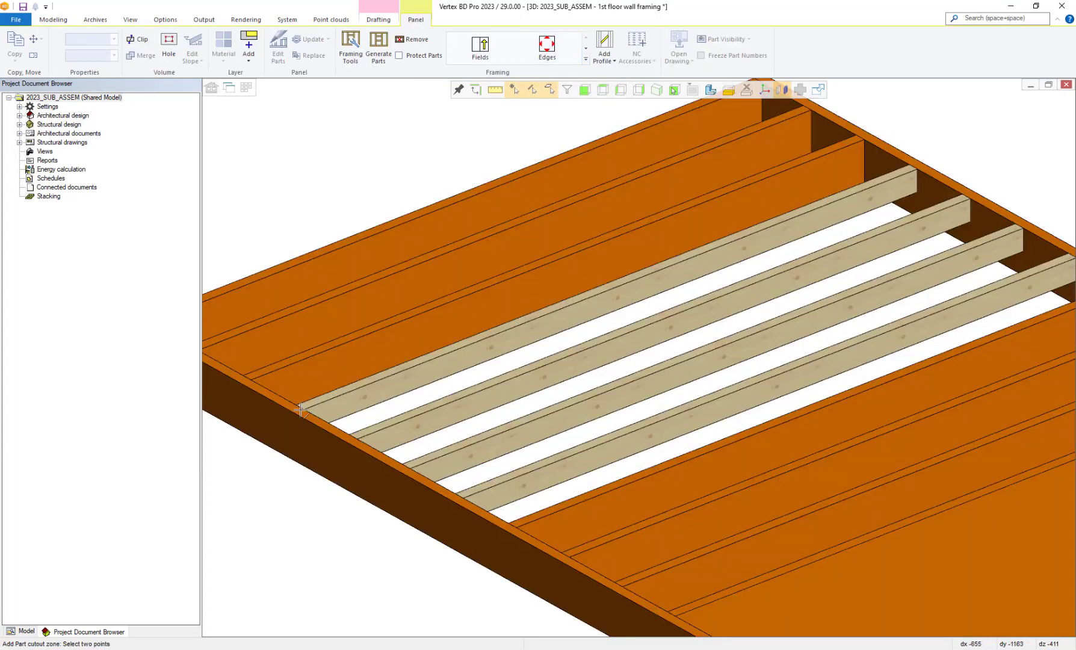
{"action": "scroll", "coordinate": [299, 404], "scroll_direction": "up", "scroll_amount": 3}
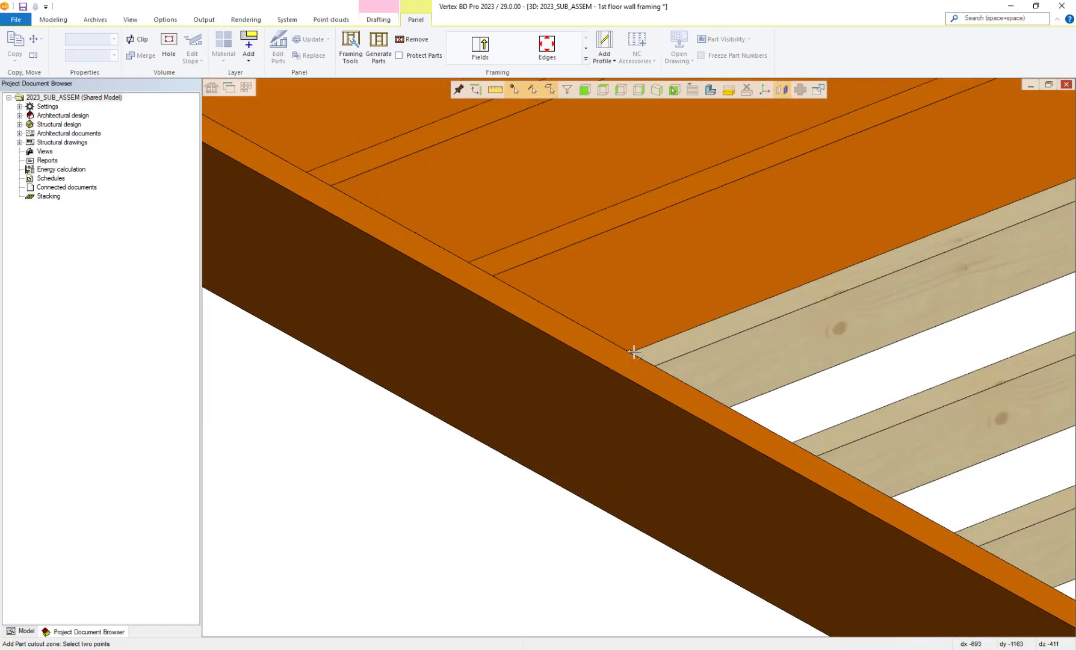
{"action": "left_click", "coordinate": [635, 353]}
{"action": "scroll", "coordinate": [639, 356], "scroll_direction": "down", "scroll_amount": 4}
{"action": "scroll", "coordinate": [1014, 284], "scroll_direction": "up", "scroll_amount": 4}
{"action": "left_click", "coordinate": [638, 341]}
{"action": "left_click", "coordinate": [711, 351]}
{"action": "scroll", "coordinate": [711, 352], "scroll_direction": "down", "scroll_amount": 4}
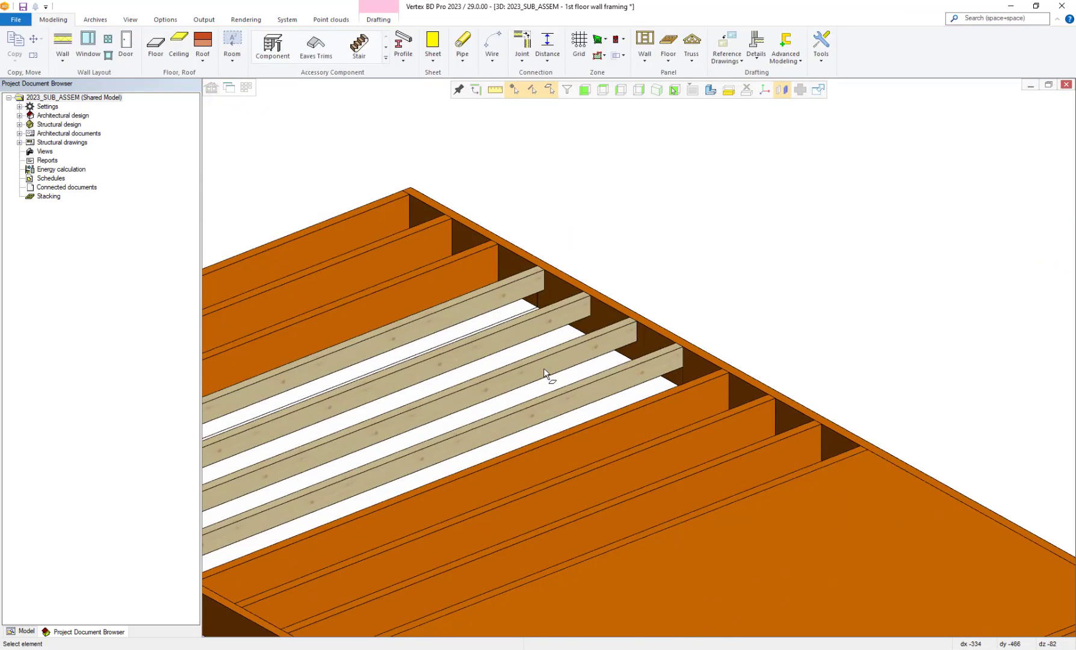
{"action": "left_click", "coordinate": [544, 368]}
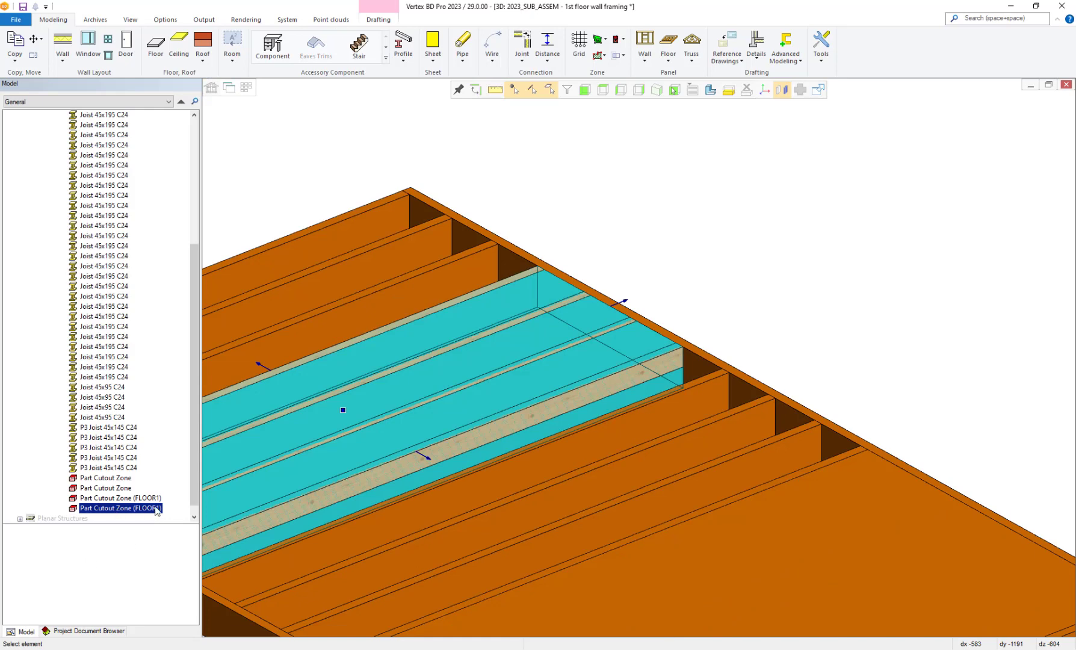
{"action": "left_click", "coordinate": [616, 244]}
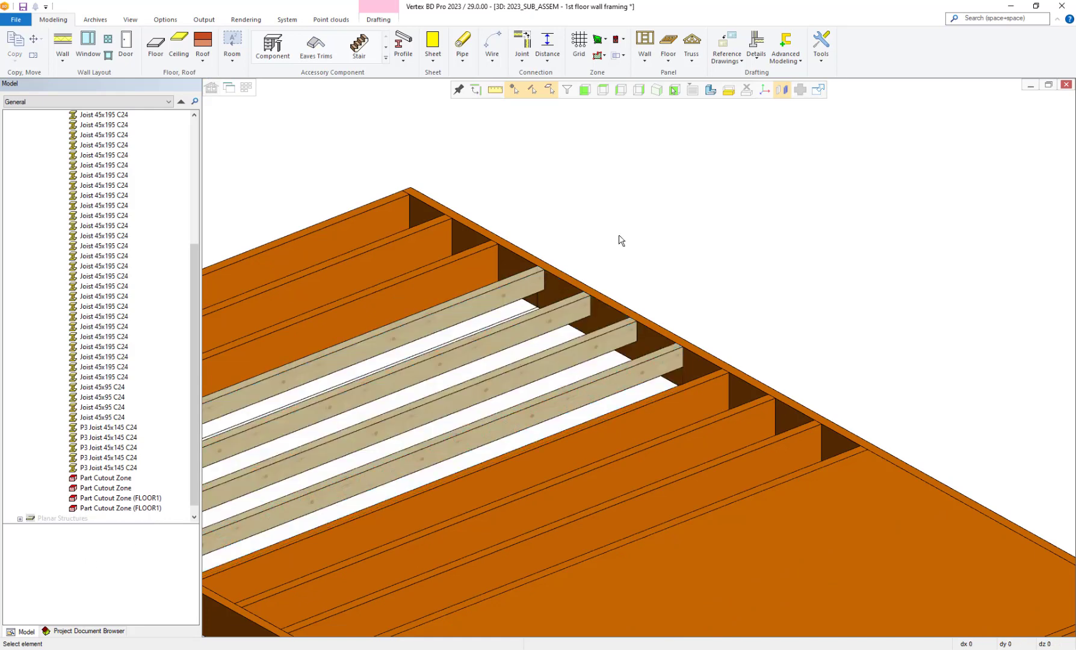
Toggle the Updateable Part setting in the common properties of the four 45x95 joists
{"action": "left_click", "coordinate": [512, 293]}
{"action": "left_click", "coordinate": [527, 326], "text": "ctrl"}
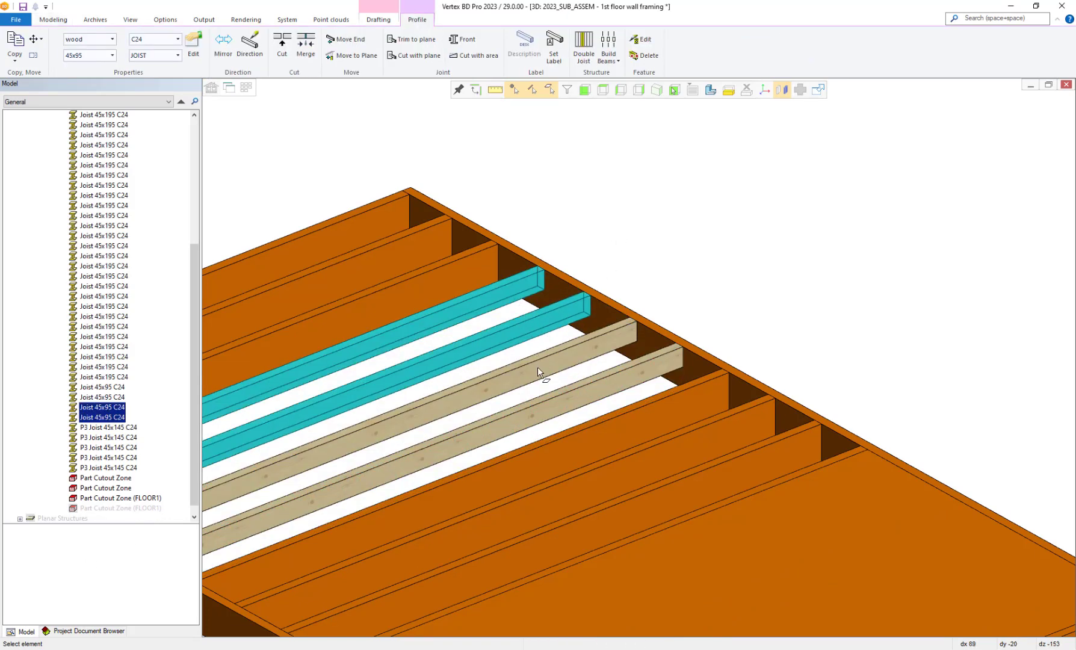
{"action": "left_click", "coordinate": [537, 366], "text": "ctrl"}
{"action": "left_click", "coordinate": [555, 400], "text": "ctrl"}
{"action": "scroll", "coordinate": [513, 373], "scroll_direction": "down", "scroll_amount": 2}
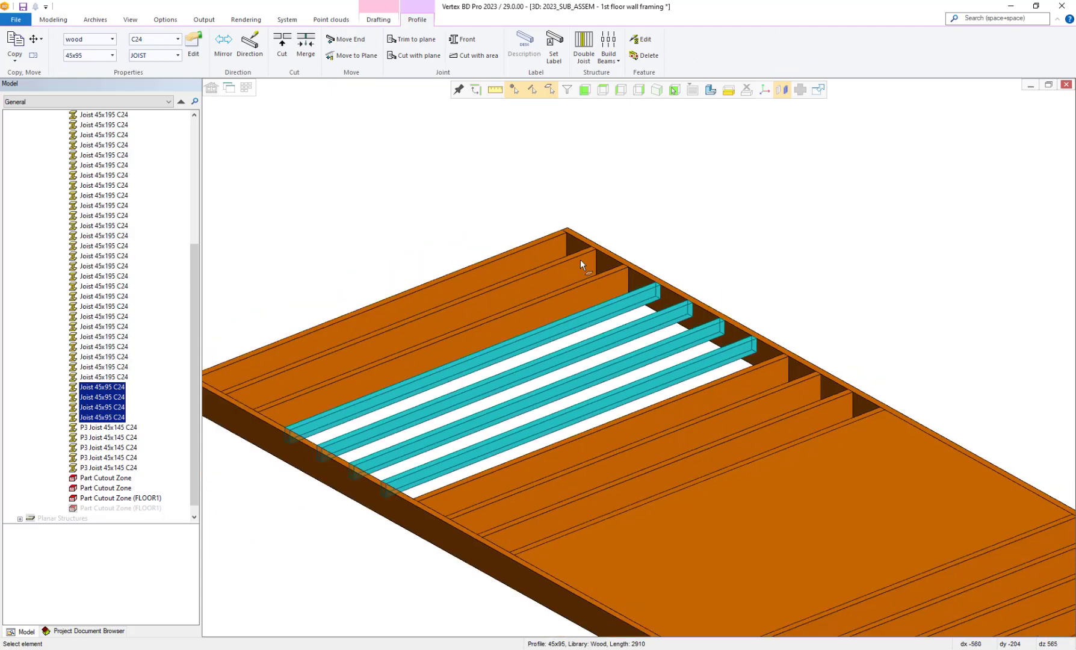
{"action": "right_click", "coordinate": [638, 191]}
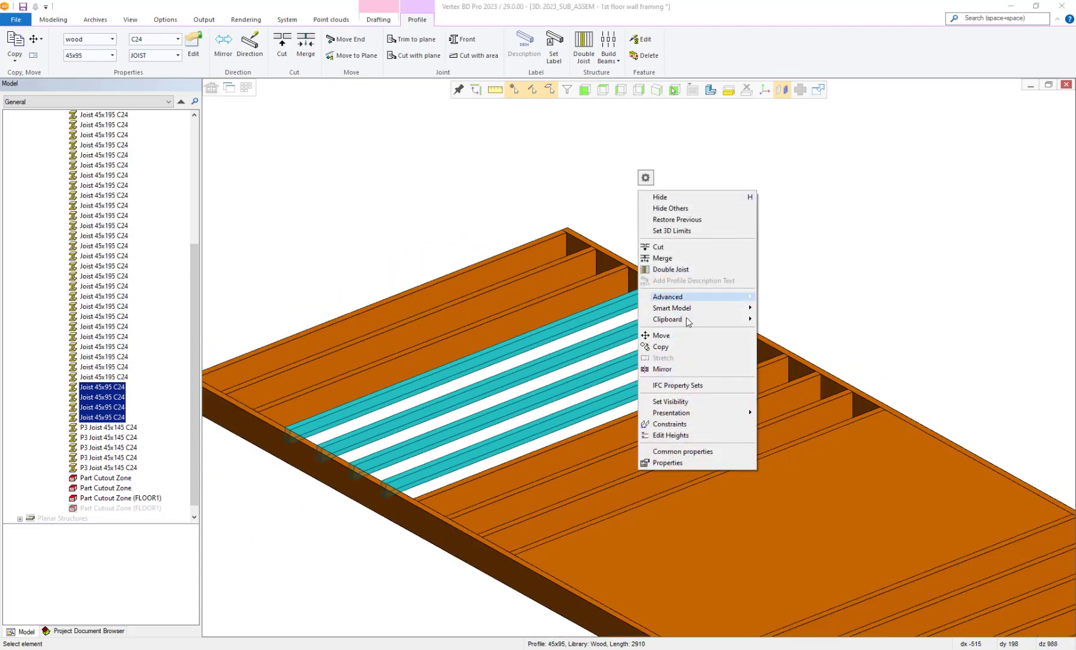
{"action": "left_click", "coordinate": [679, 453]}
{"action": "left_click", "coordinate": [14, 593]}
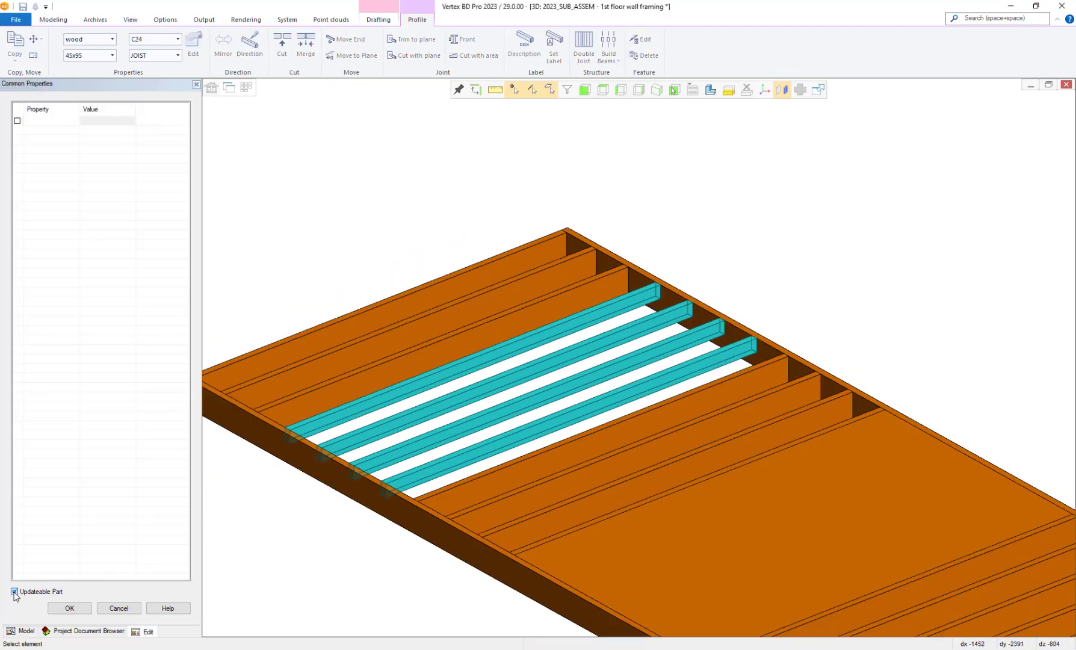
{"action": "left_click", "coordinate": [65, 608]}
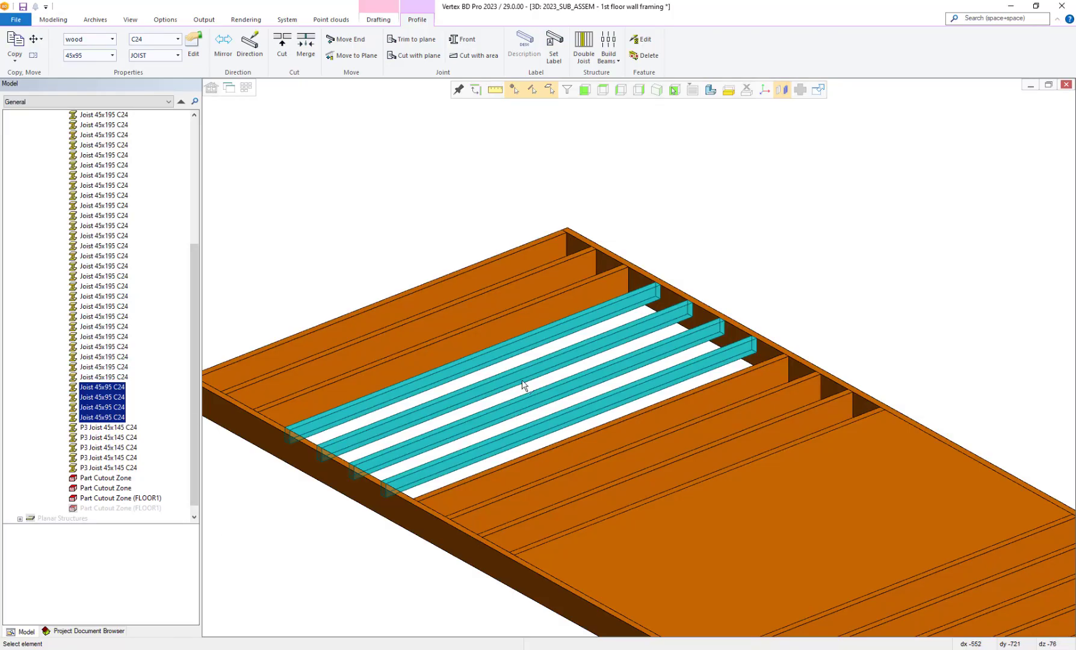
Unhide the part cutout zone around the four 45x95 joists
{"action": "left_click", "coordinate": [651, 233]}
{"action": "right_click", "coordinate": [660, 229]}
{"action": "left_click", "coordinate": [709, 236]}
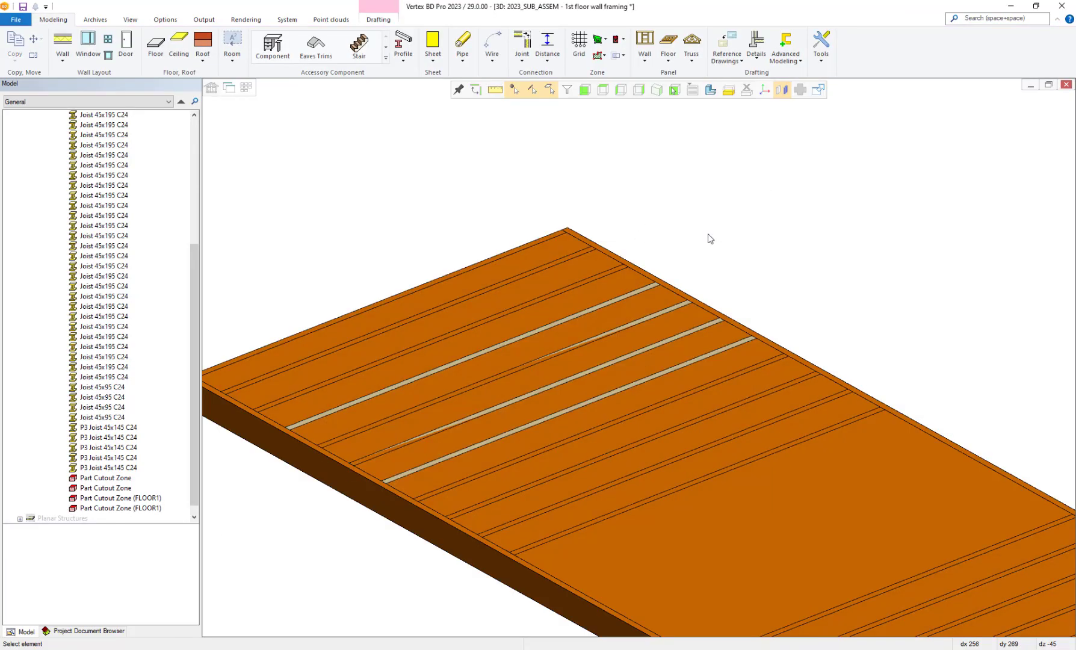
Save and close the 2023_SUB_ASSEM project and bring up the ground floor framing model of 29_MAIN_FLOOR
{"action": "left_click", "coordinate": [16, 19]}
{"action": "left_click", "coordinate": [42, 89]}
{"action": "left_click", "coordinate": [288, 144]}
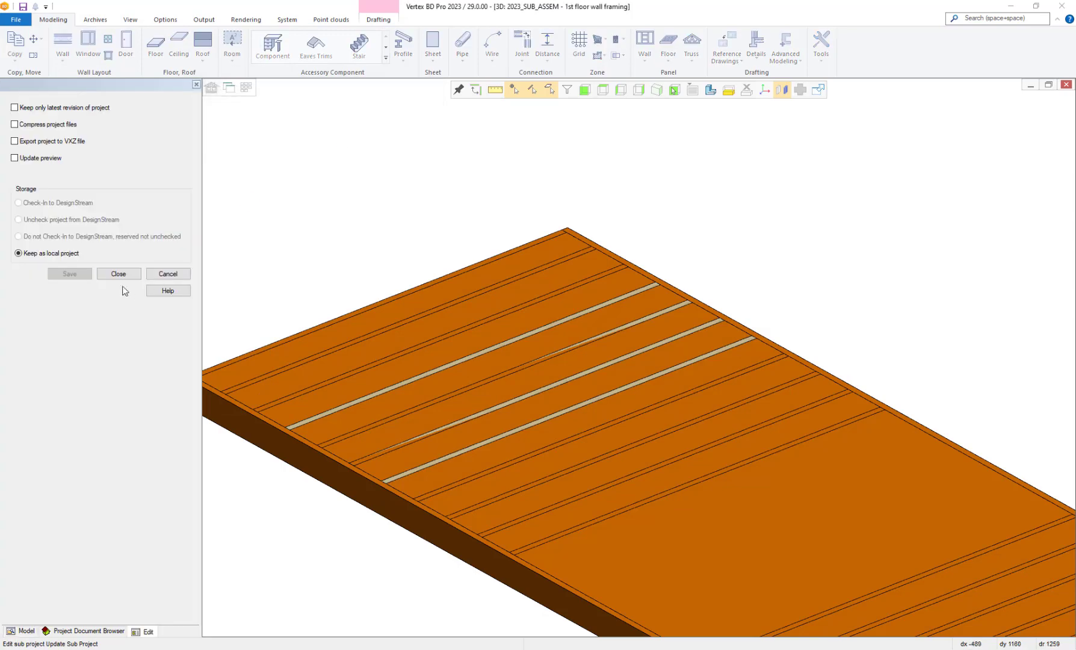
{"action": "left_click", "coordinate": [119, 273]}
{"action": "left_click", "coordinate": [439, 404]}
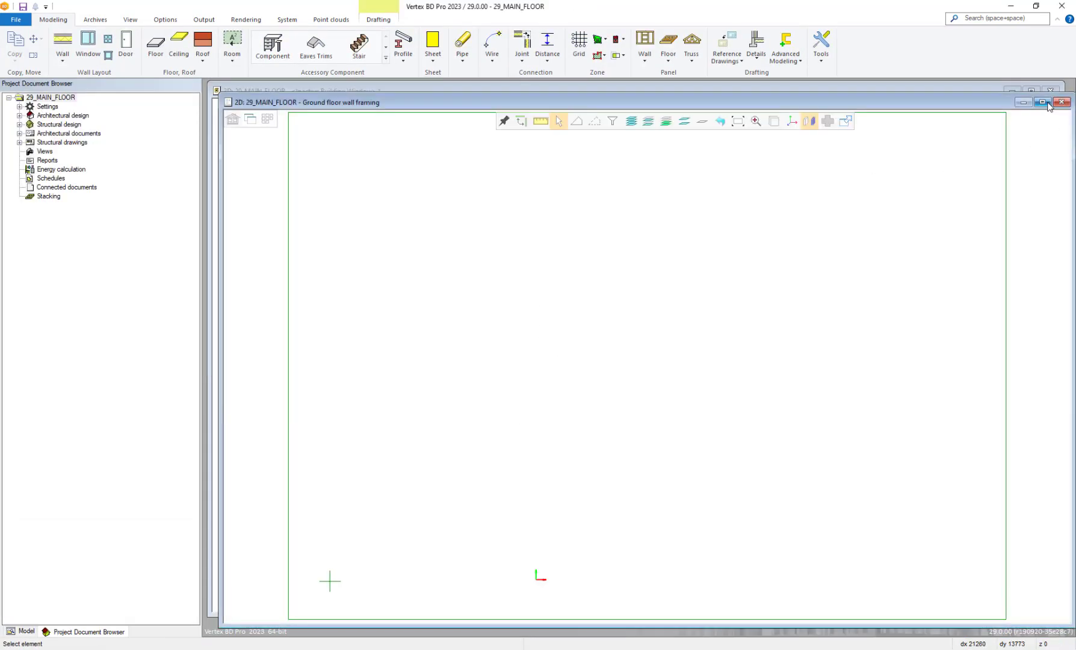
{"action": "left_click", "coordinate": [1043, 102]}
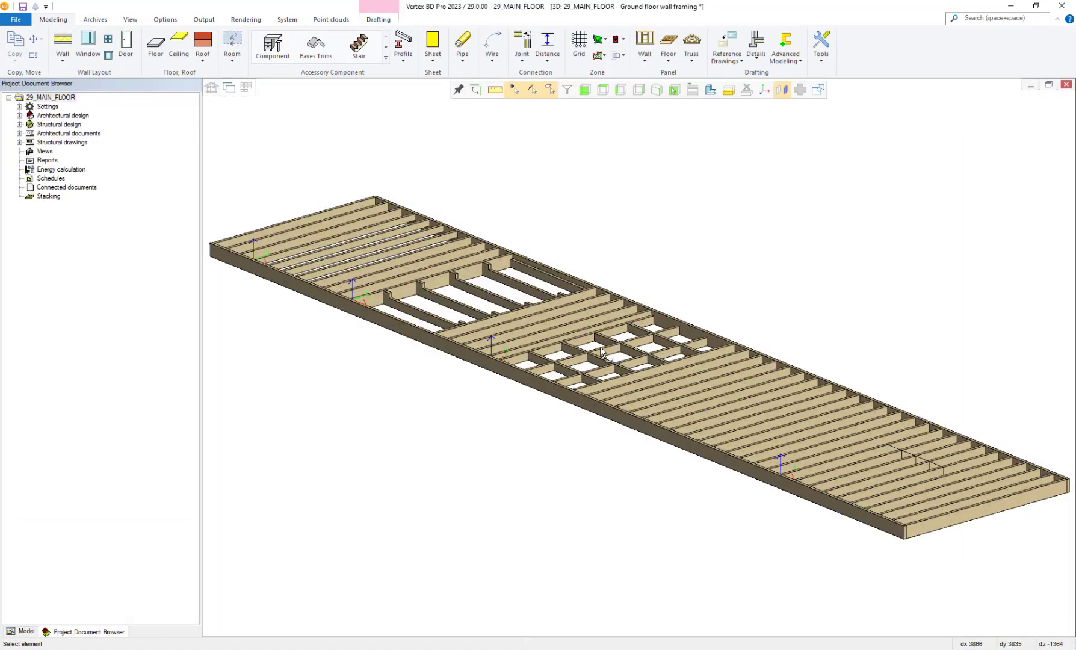
Inspect the 2023_SUB_ASSEM smart model near the end of the main floor panel, then clear the selection
{"action": "scroll", "coordinate": [602, 353], "scroll_direction": "up", "scroll_amount": 5}
{"action": "left_click", "coordinate": [632, 342]}
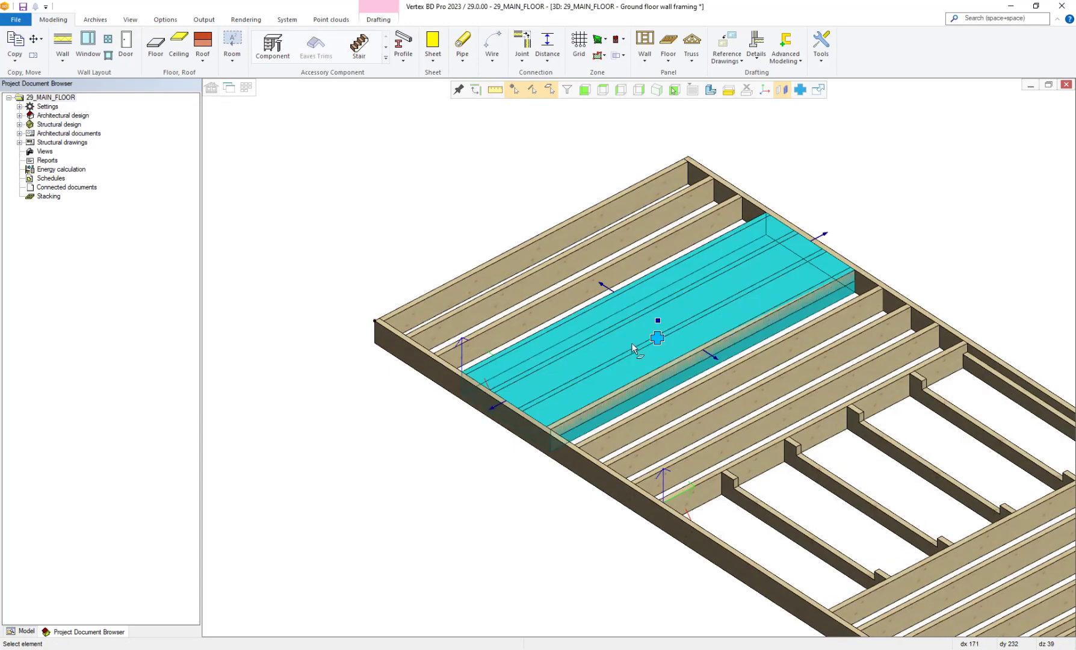
{"action": "left_click", "coordinate": [654, 338]}
{"action": "middle_click_drag", "start_coordinate": [655, 338], "coordinate": [719, 315]}
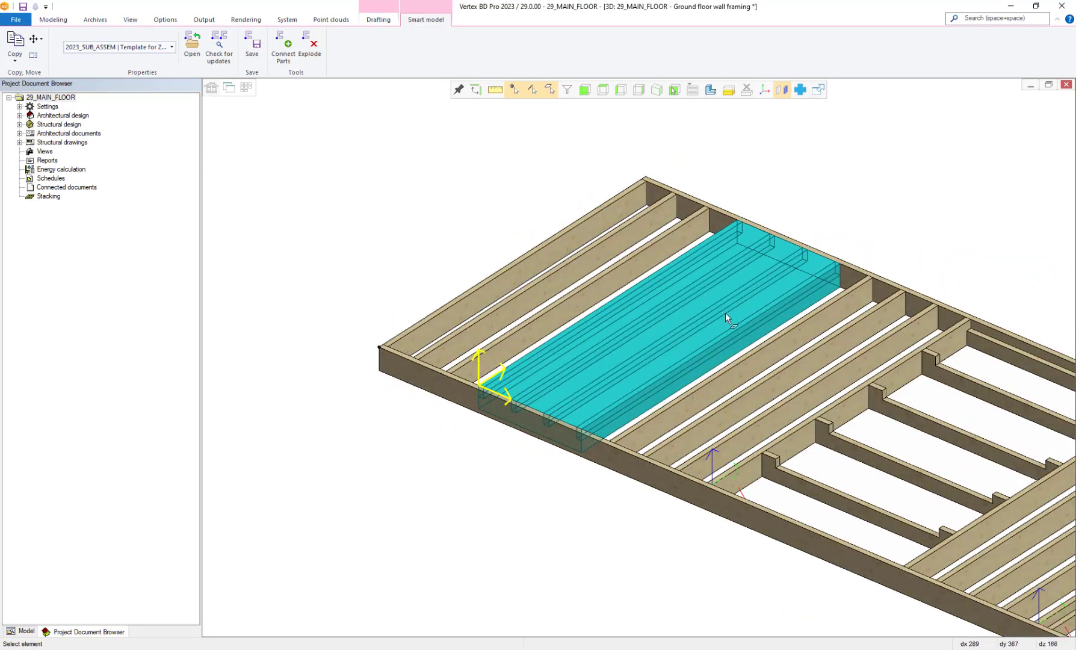
{"action": "key", "text": "Escape"}
Set the main floor panel's joist spacing to 400 in the framing tools and apply it
{"action": "left_click", "coordinate": [776, 345]}
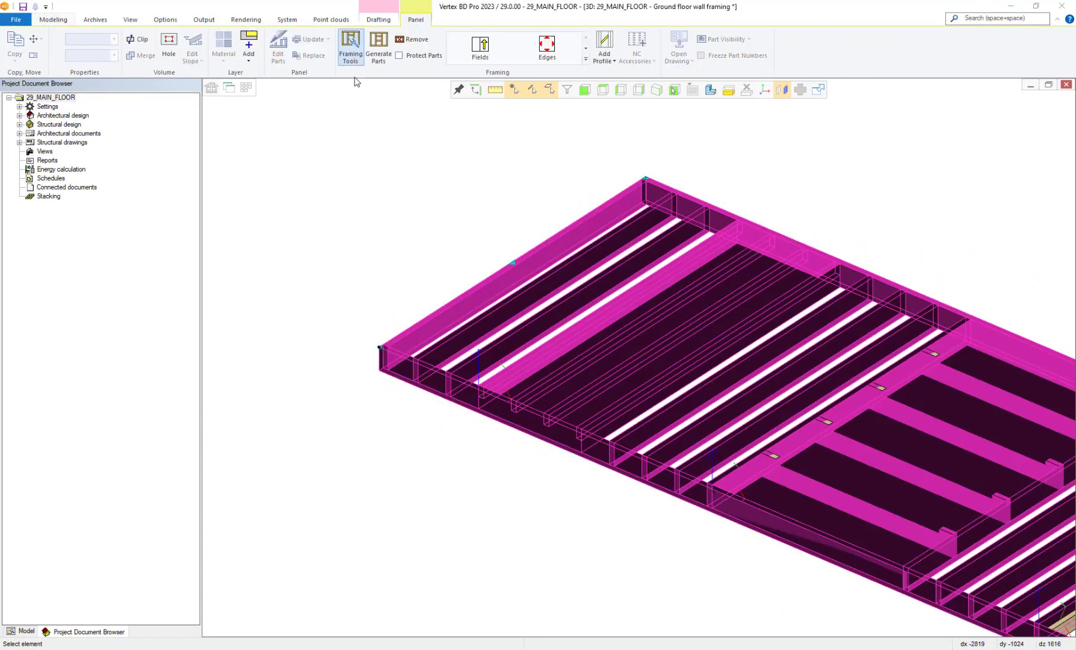
{"action": "left_click", "coordinate": [351, 56]}
{"action": "double_click", "coordinate": [277, 200]}
{"action": "type", "text": "400"}
{"action": "left_click", "coordinate": [473, 392]}
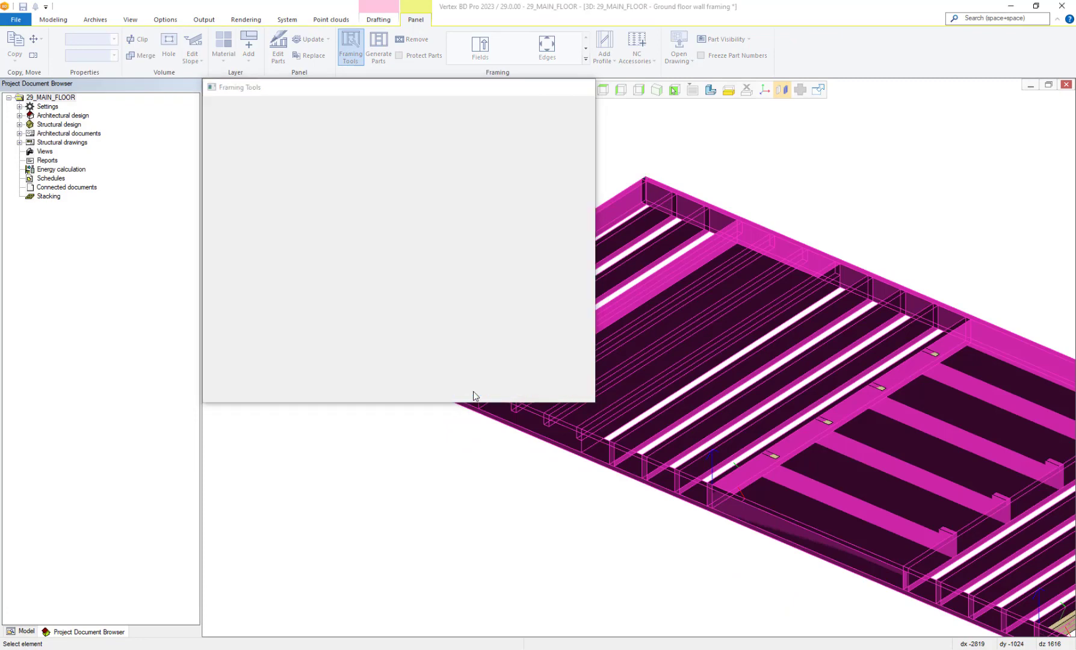
{"action": "left_click", "coordinate": [666, 272]}
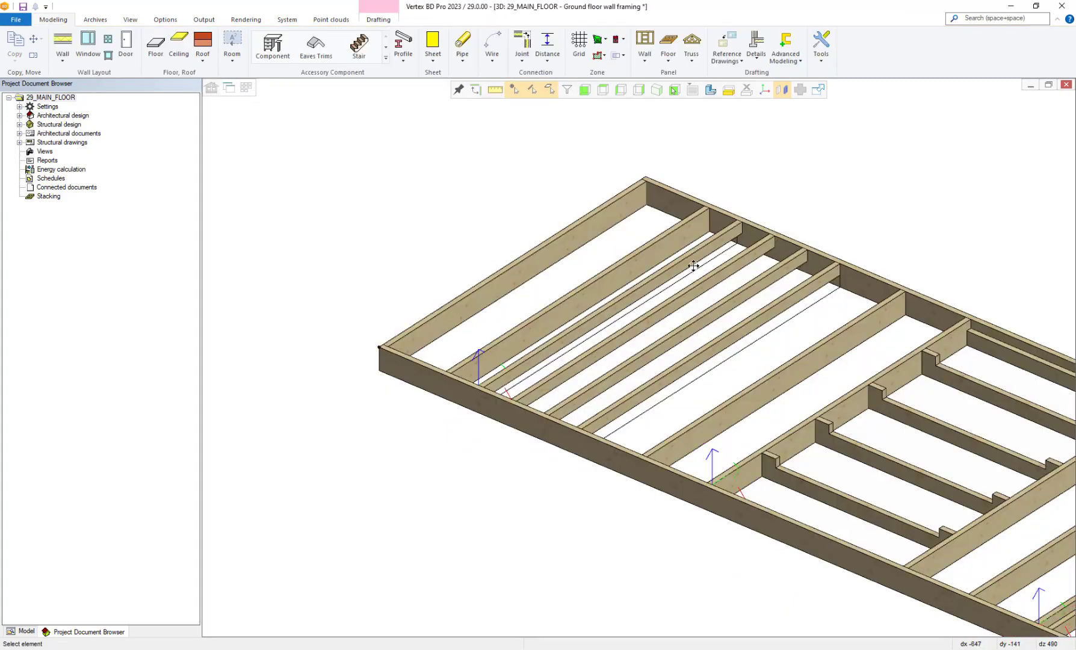
Swap the 2023_SUB_ASSEM smart model in the floor panel for 29_SUB_FL_195_N
{"action": "mouse_move", "coordinate": [693, 266]}
{"action": "middle_mouse_down"}
{"action": "mouse_move", "coordinate": [728, 265]}
{"action": "mouse_move", "coordinate": [694, 261]}
{"action": "middle_mouse_up"}
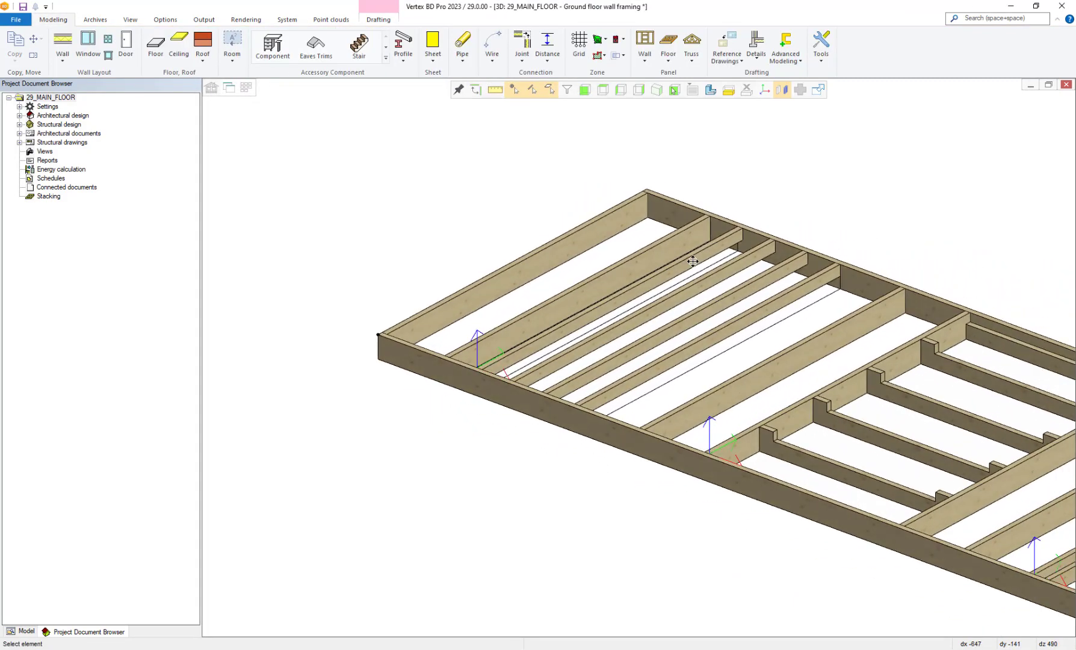
{"action": "left_click", "coordinate": [739, 277]}
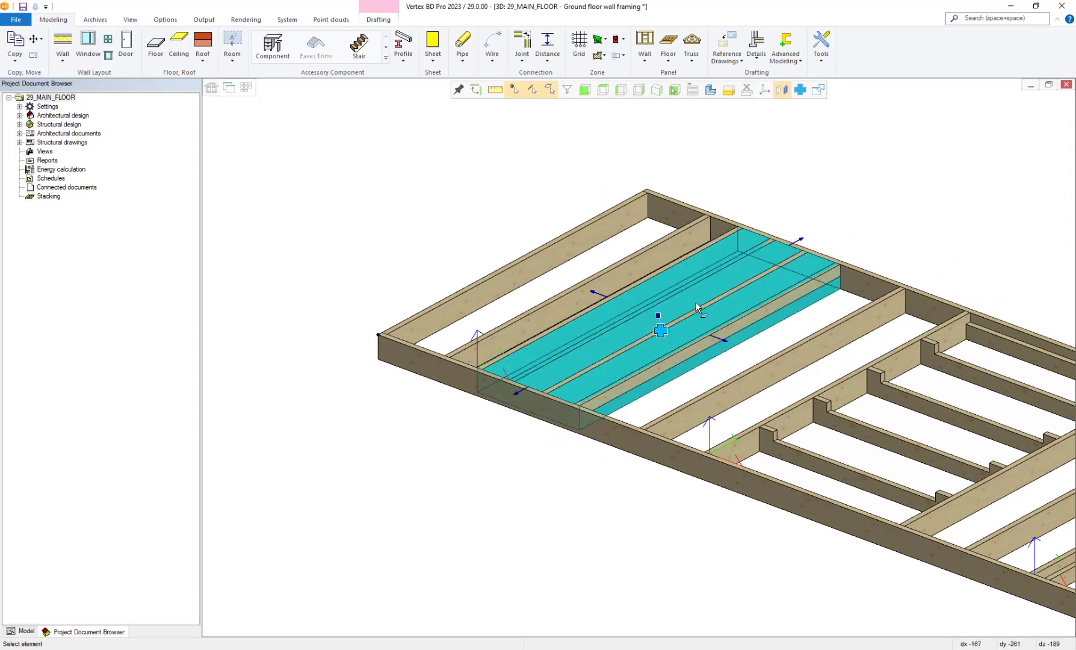
{"action": "key", "text": "Delete"}
{"action": "middle_click_drag", "start_coordinate": [701, 301], "coordinate": [716, 299]}
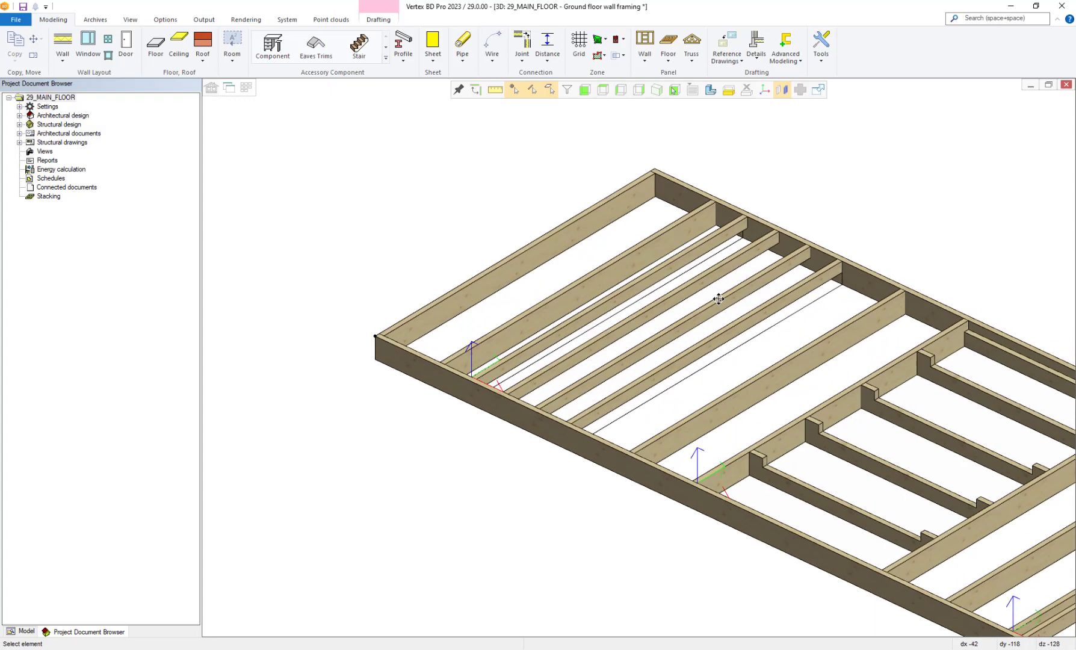
{"action": "left_click", "coordinate": [674, 300]}
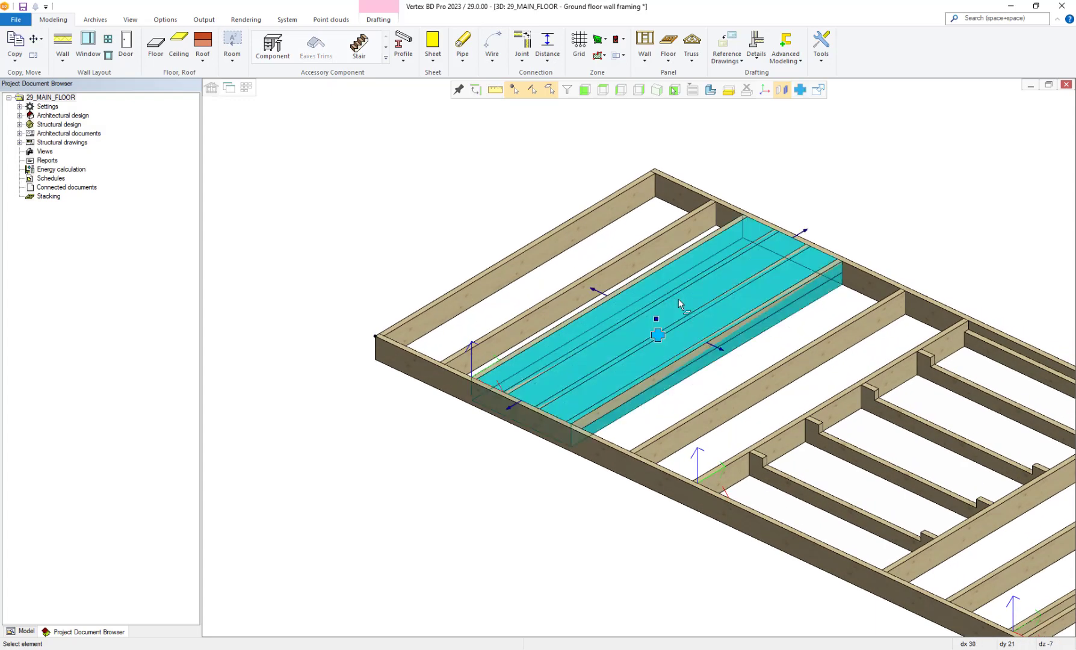
{"action": "left_click", "coordinate": [661, 336]}
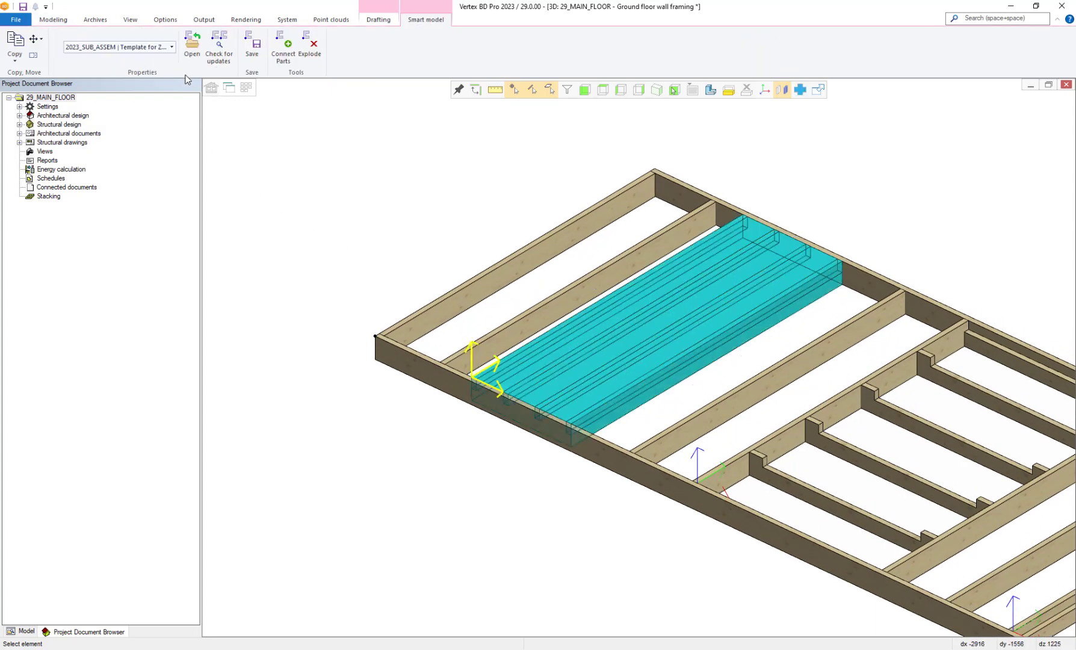
{"action": "left_click", "coordinate": [172, 47]}
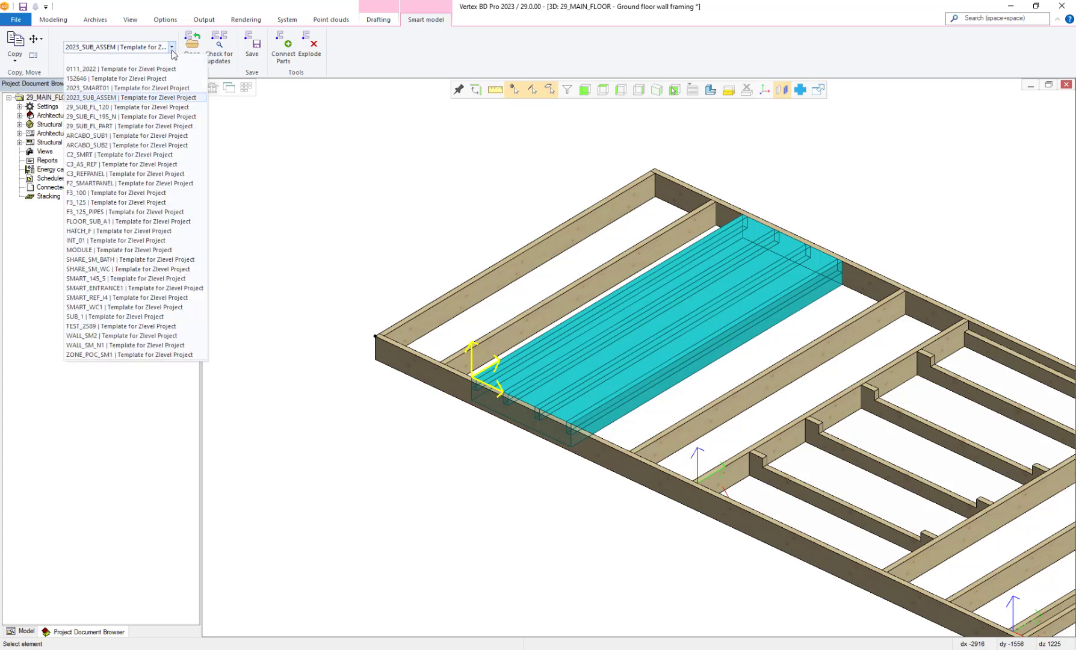
{"action": "left_click", "coordinate": [170, 116]}
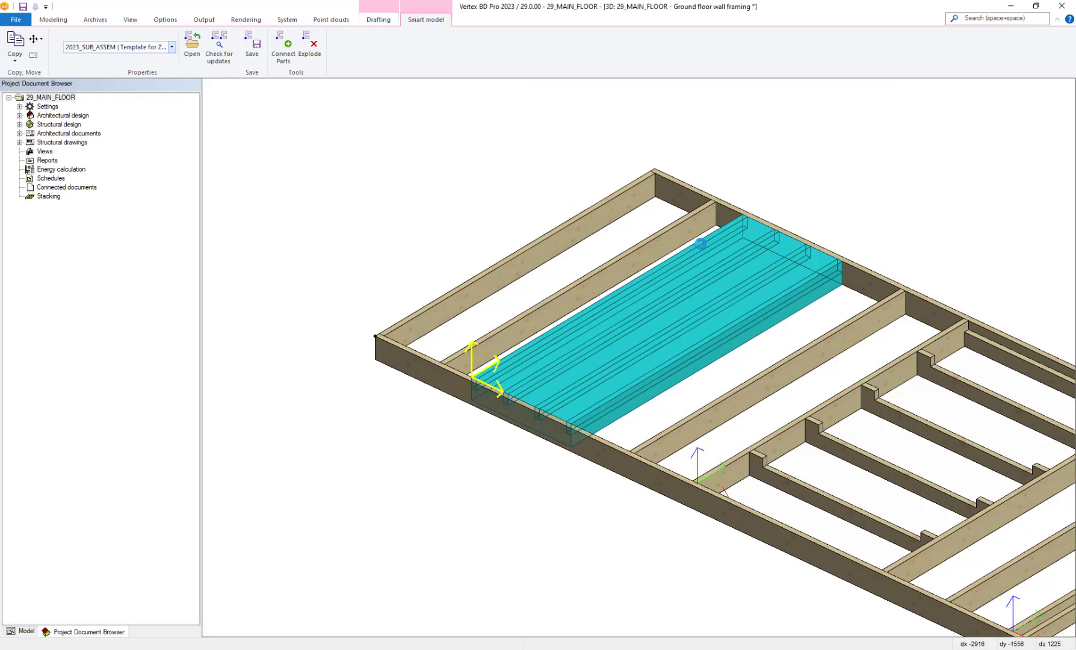
{"action": "left_click", "coordinate": [701, 243]}
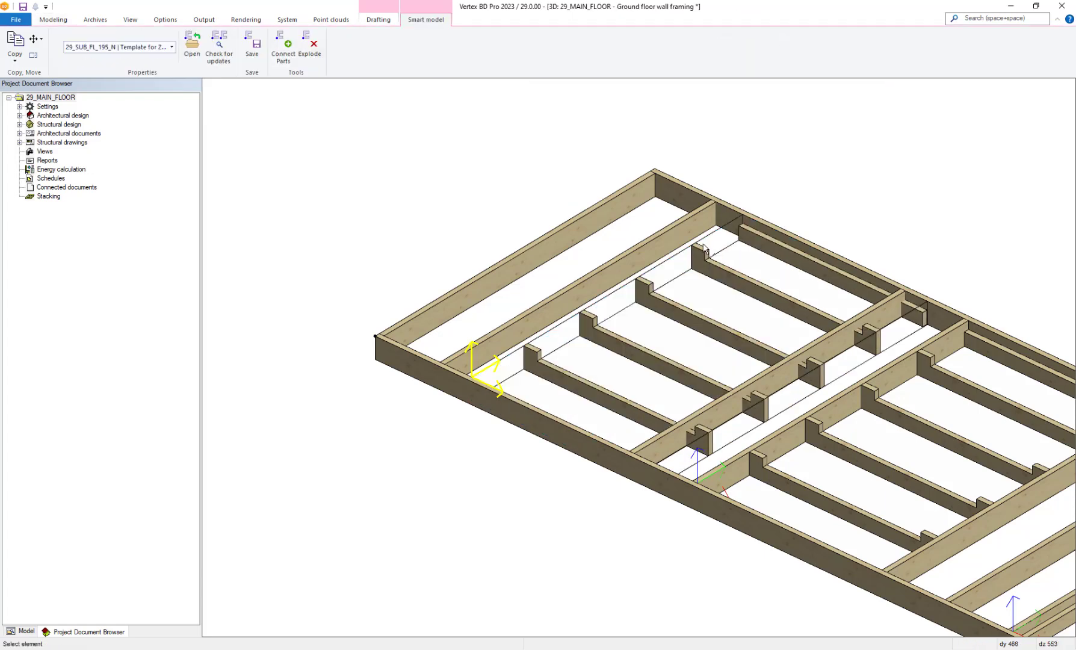
Regenerate the floor panel's parts so its joists are cut out around the replaced smart model
{"action": "left_click", "coordinate": [698, 218]}
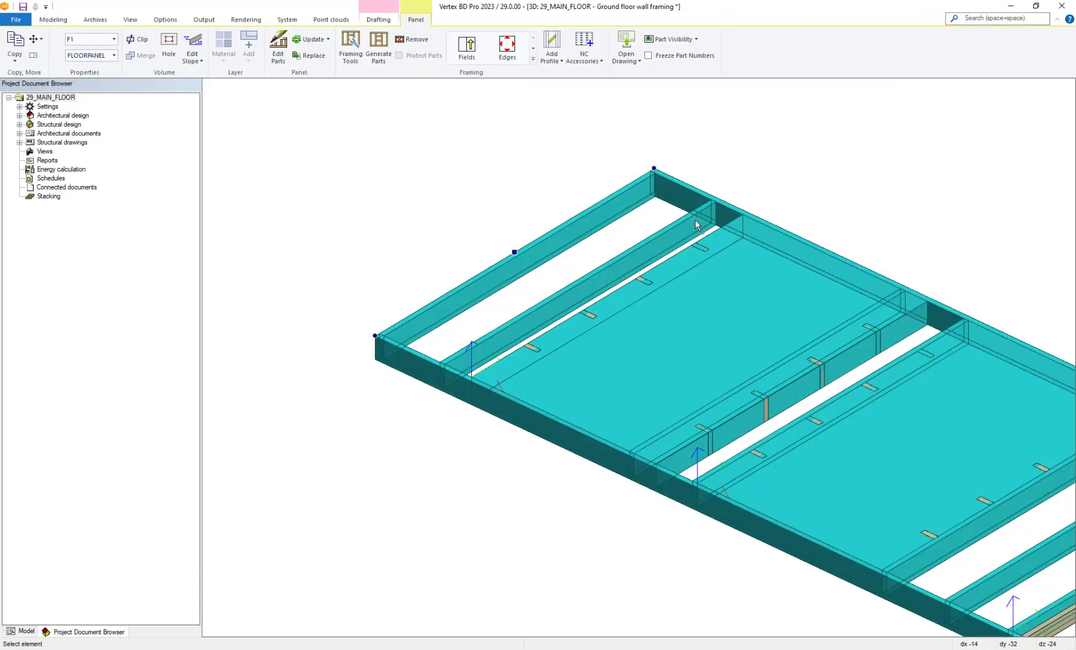
{"action": "left_click", "coordinate": [378, 56]}
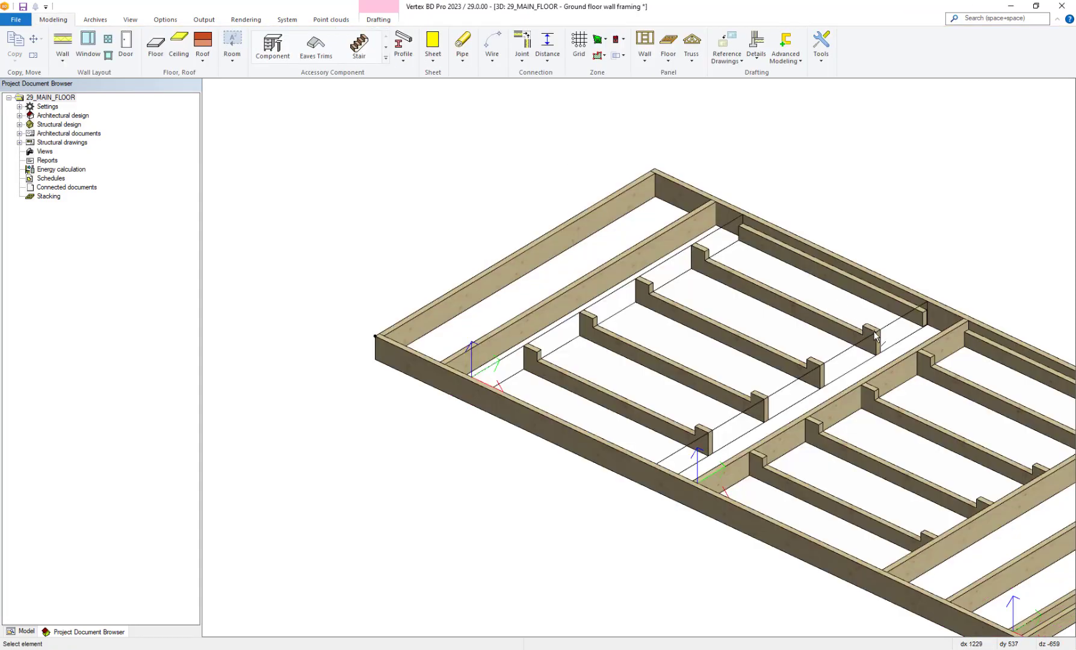
{"action": "middle_click_drag", "start_coordinate": [892, 332], "coordinate": [639, 359]}
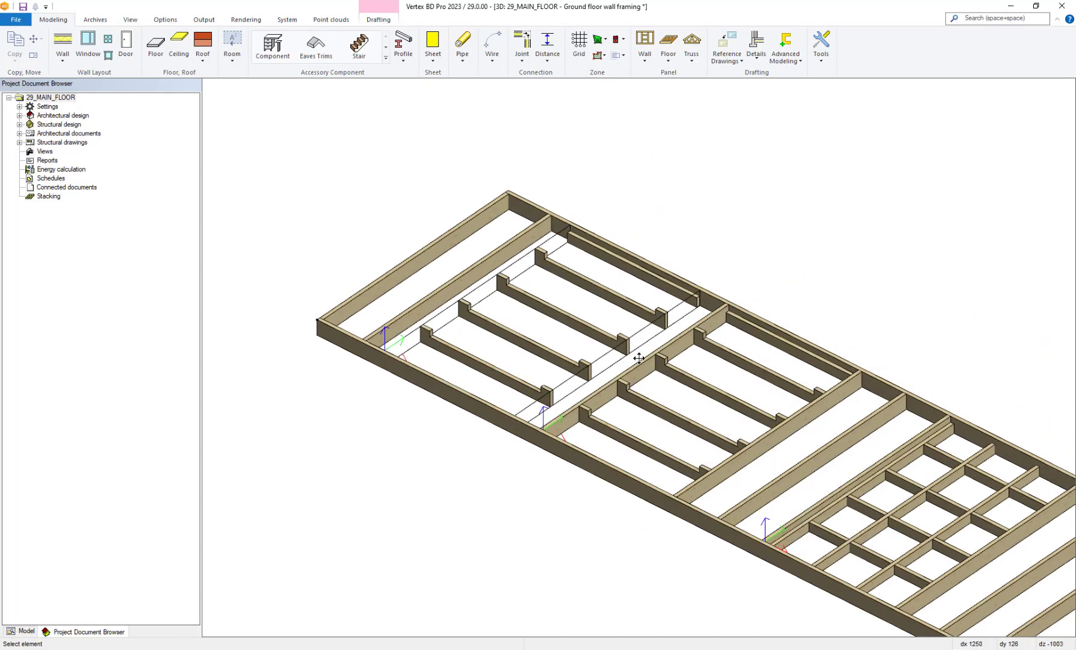